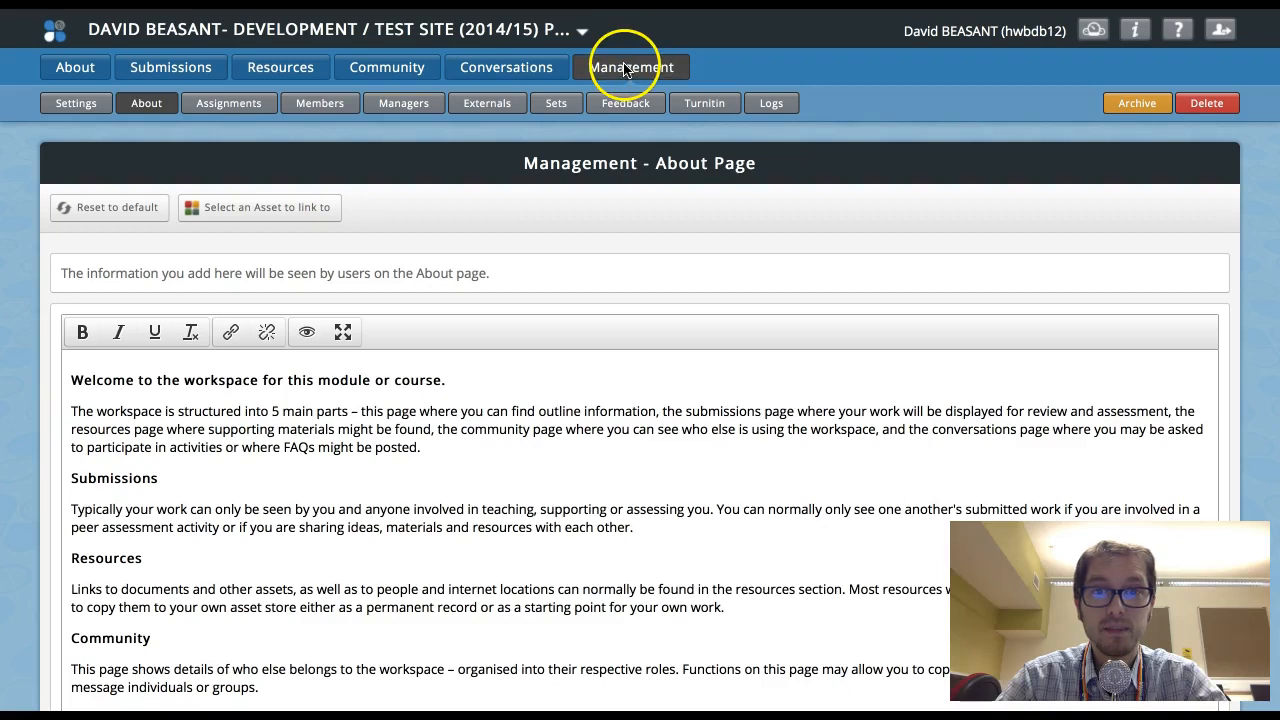
Step: Start adding a resource to the workspace's General Resources panel and show the My Assets list
click(292, 73)
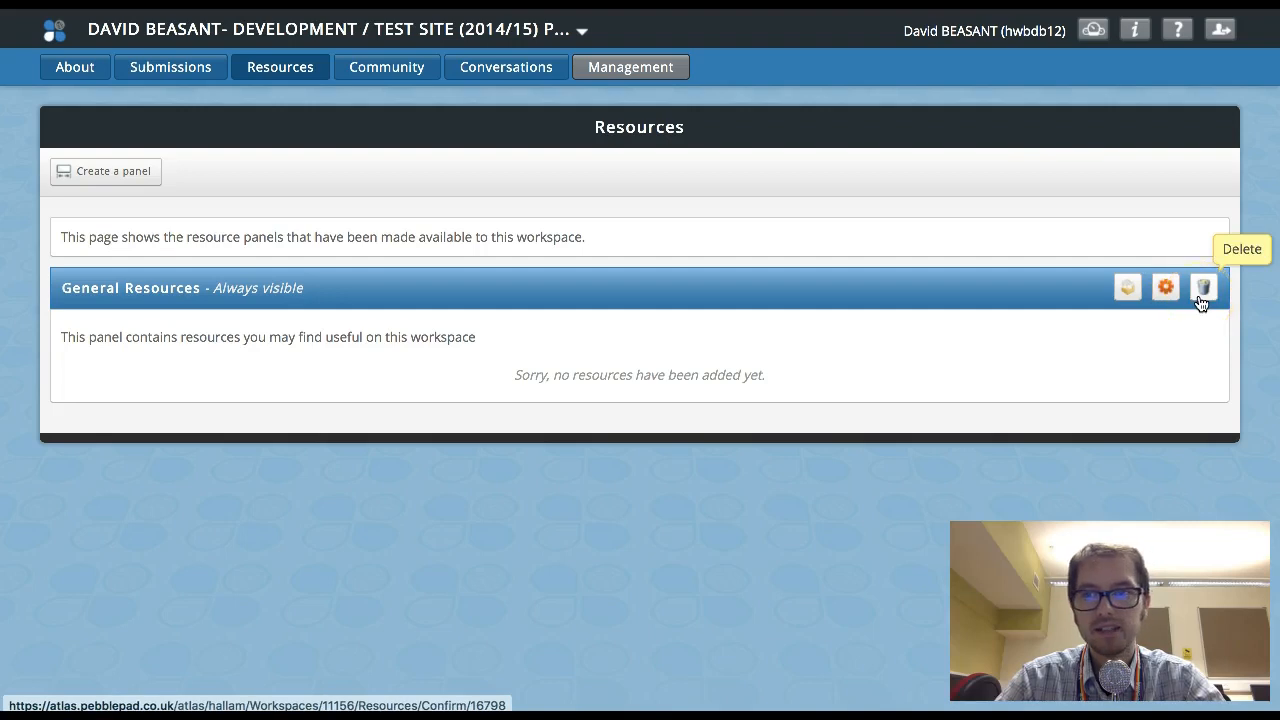
click(1126, 290)
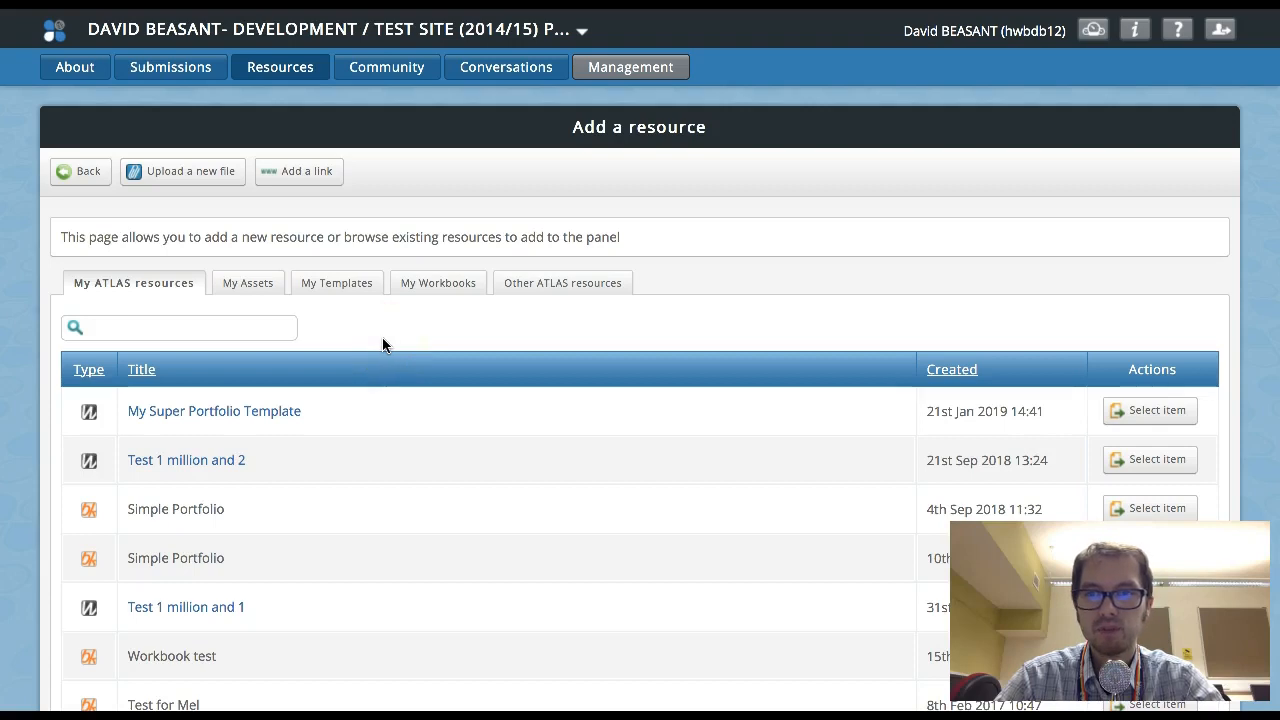
click(280, 290)
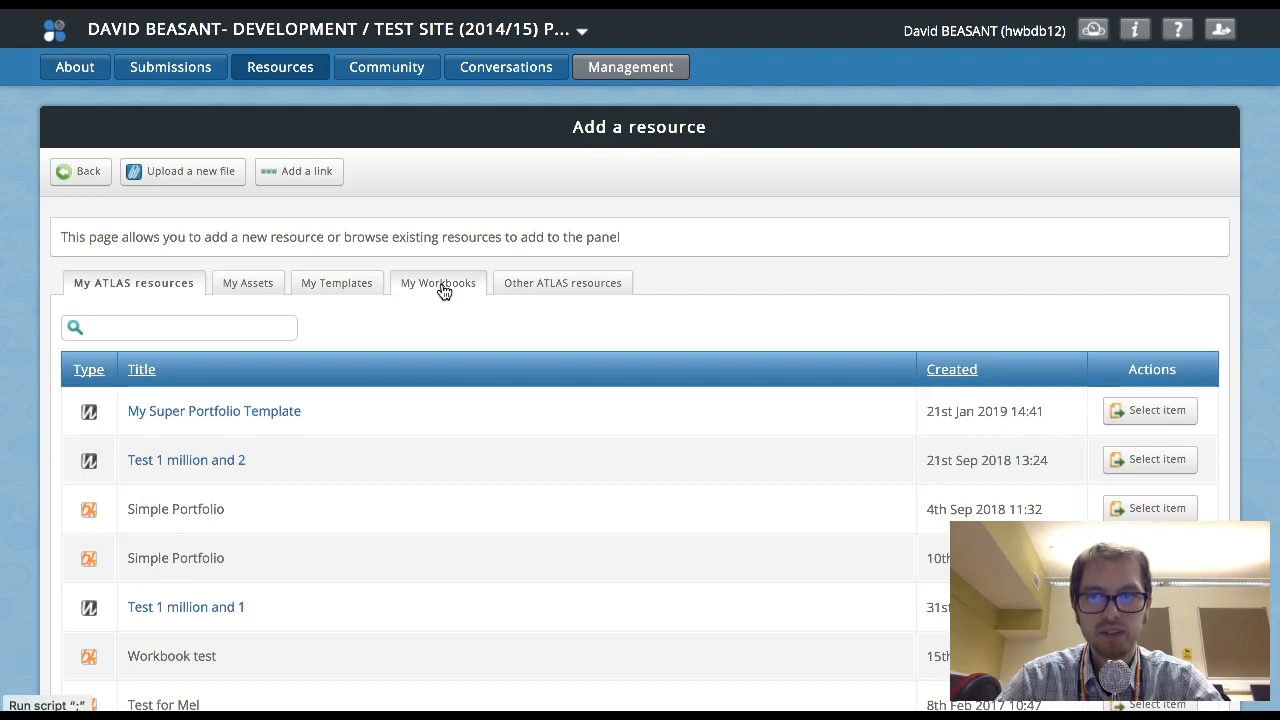
click(254, 285)
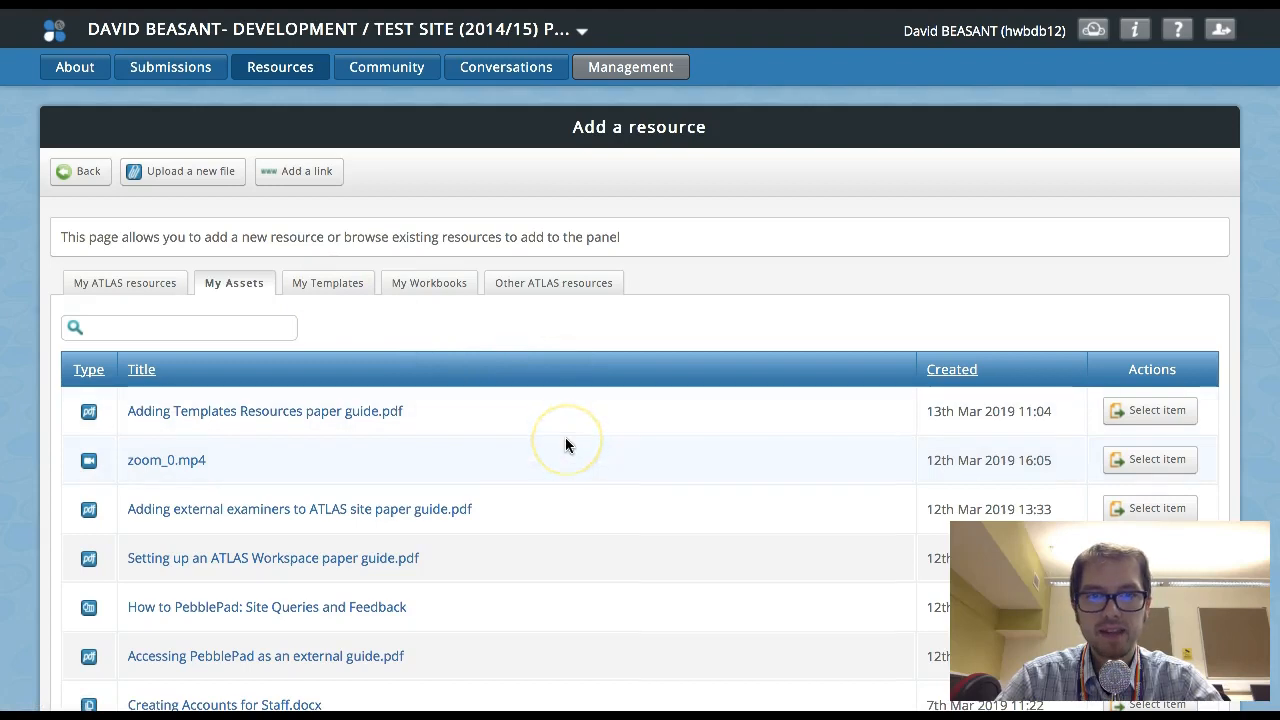
Step: Look through the first page of My Assets for a portfolio to add as a resource
scroll(565, 440, down, 1)
scroll(565, 440, down, 1)
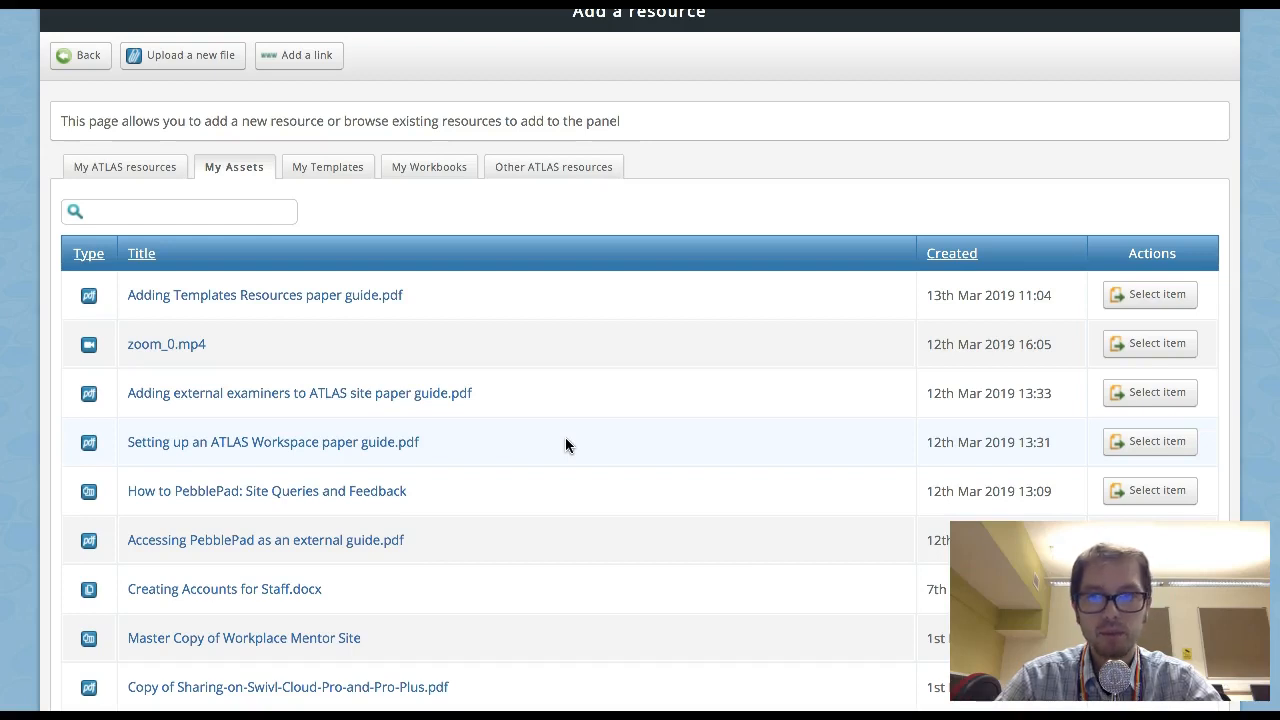
scroll(581, 438, down, 5)
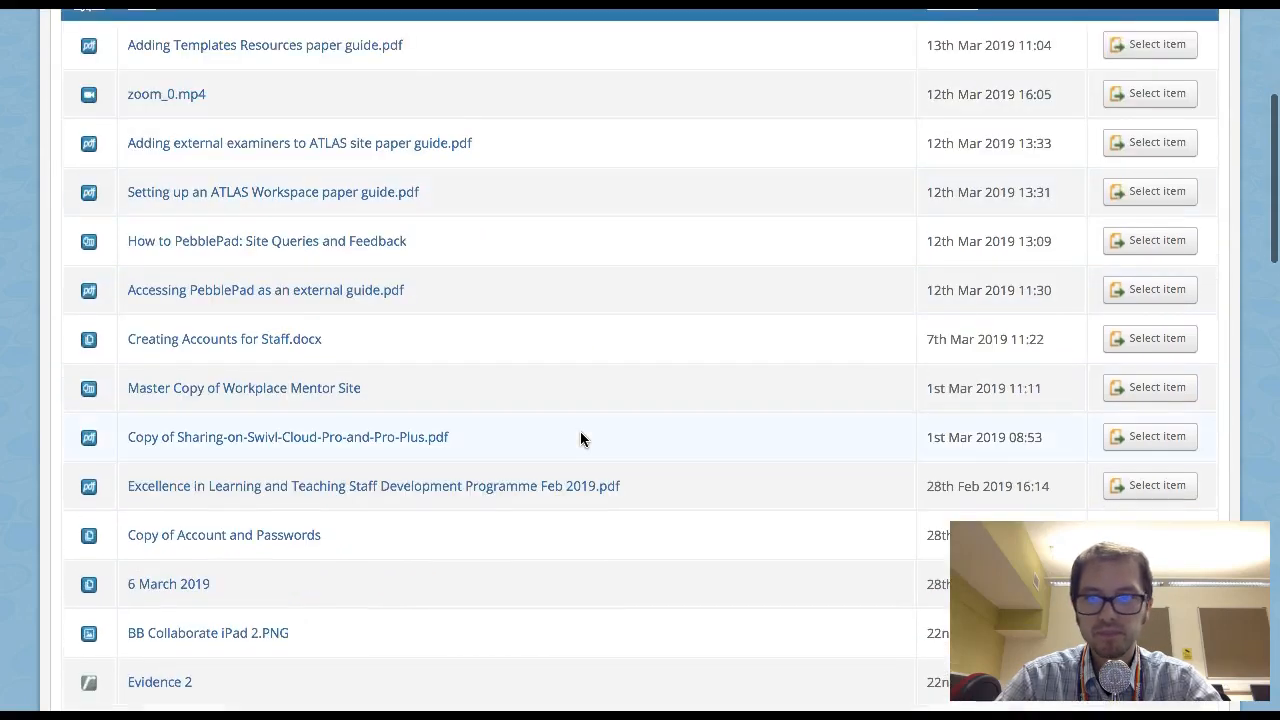
scroll(580, 438, down, 8)
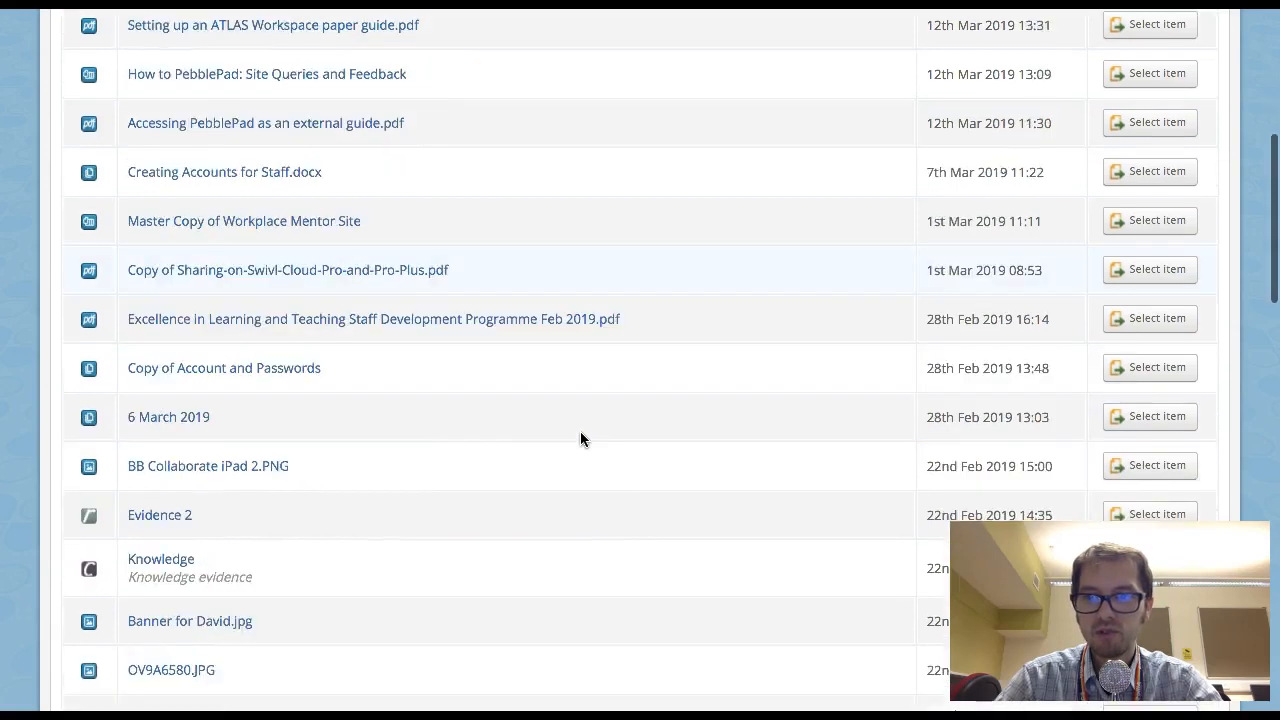
scroll(580, 438, down, 15)
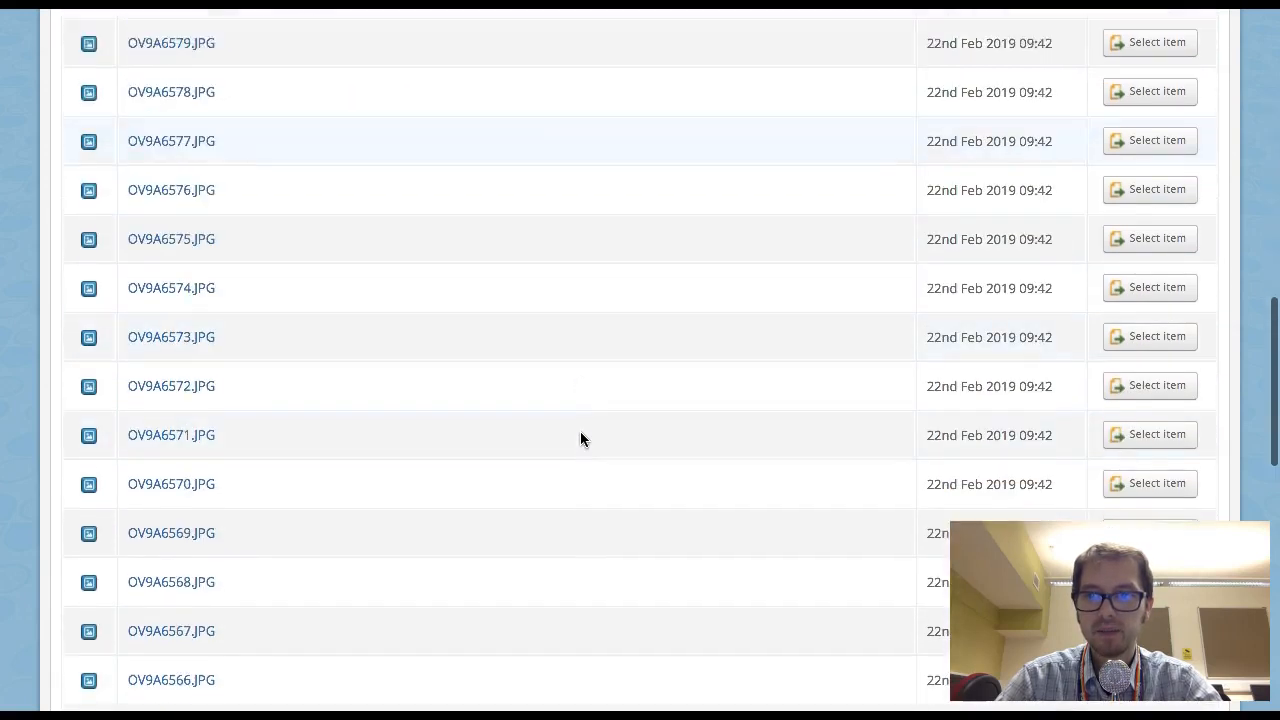
scroll(580, 438, down, 5)
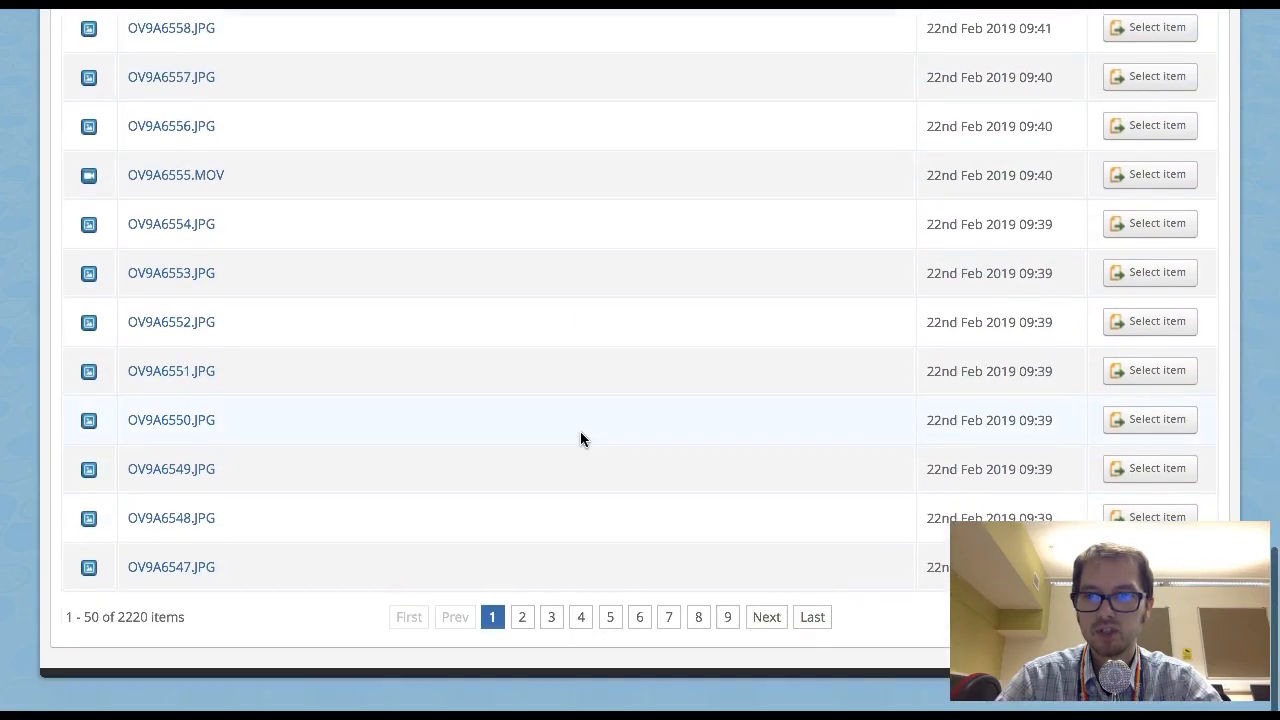
scroll(580, 438, up, 10)
scroll(580, 438, up, 6)
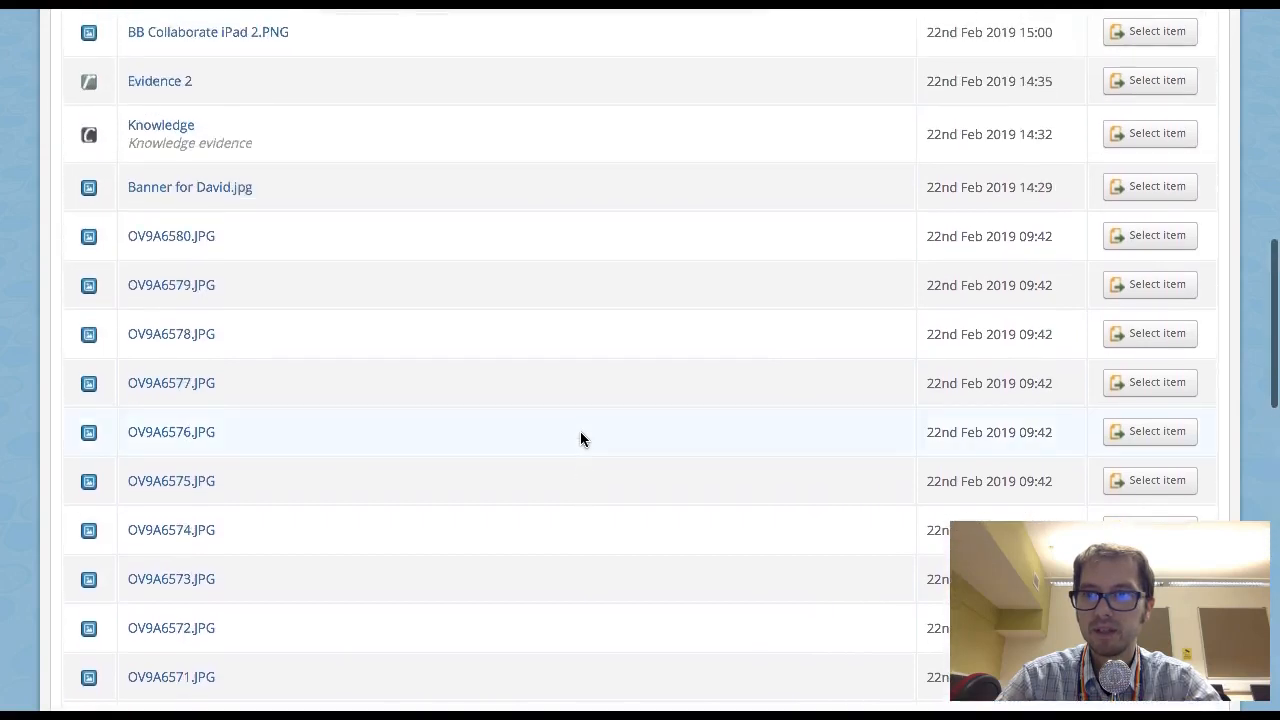
scroll(580, 438, up, 2)
scroll(580, 438, up, 1)
scroll(580, 438, up, 3)
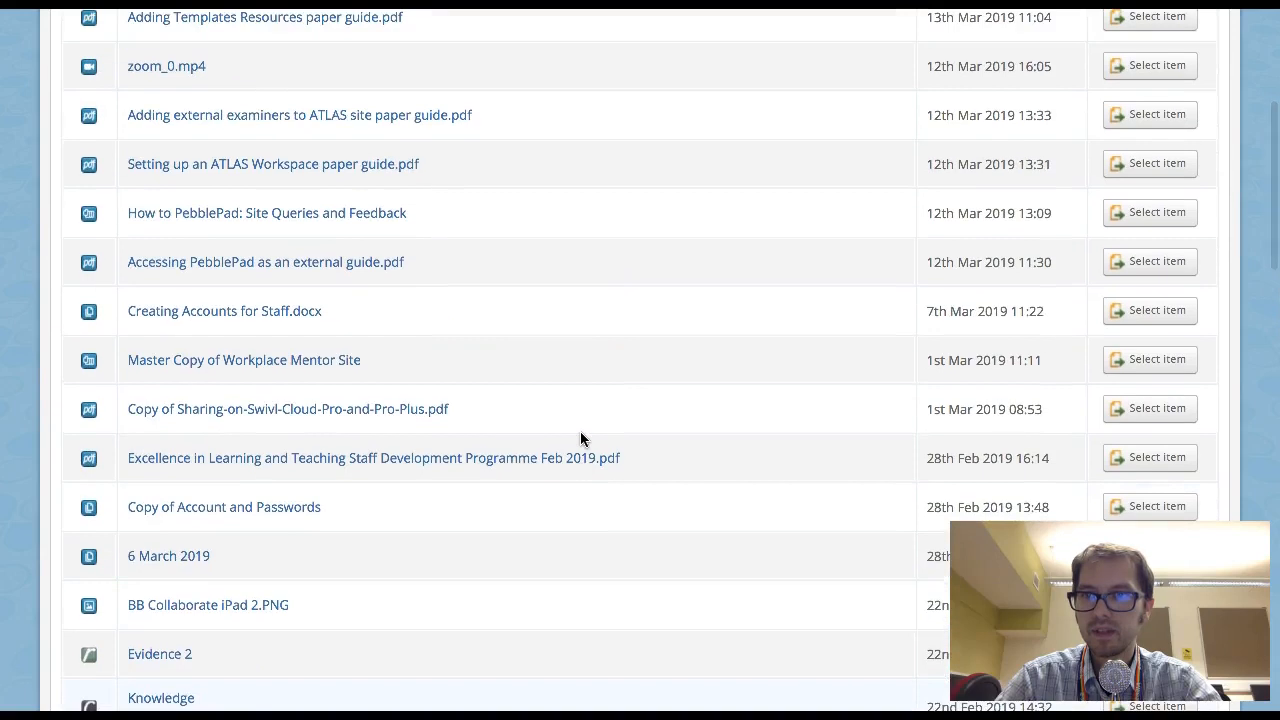
scroll(580, 438, down, 19)
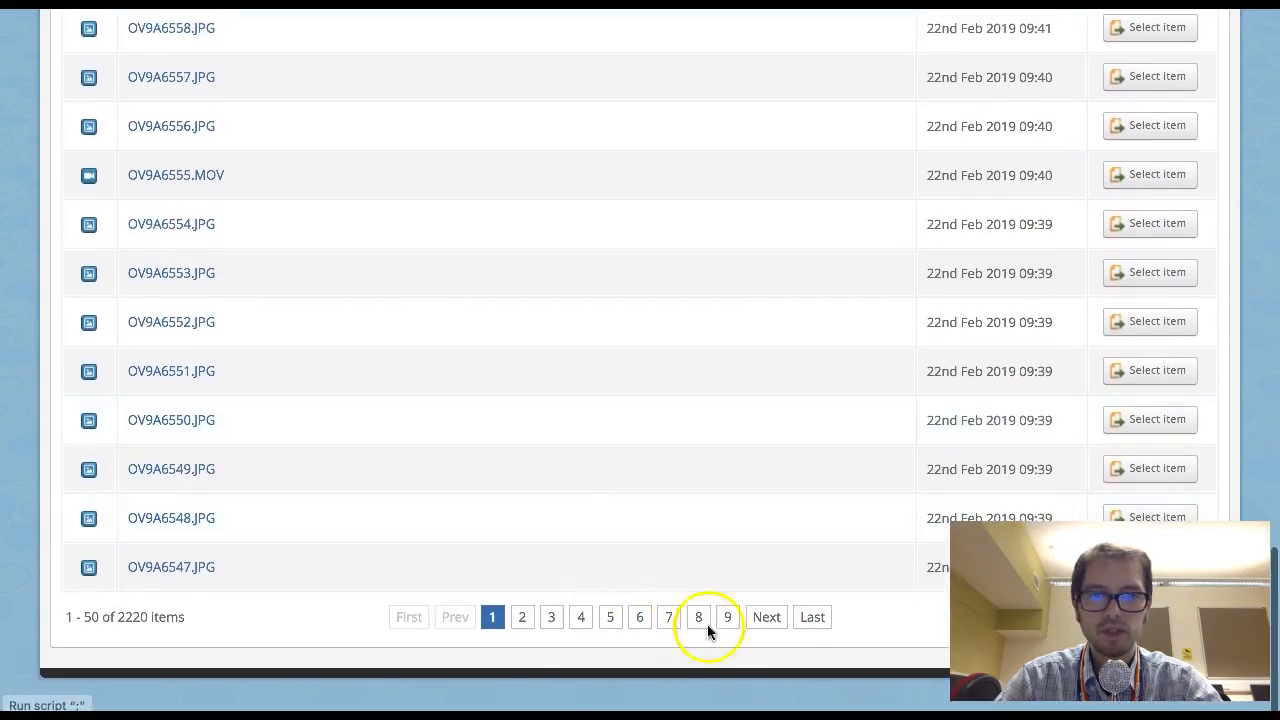
Step: Find Chris Portfolio on page 8 of the asset list and select it as the resource
click(762, 618)
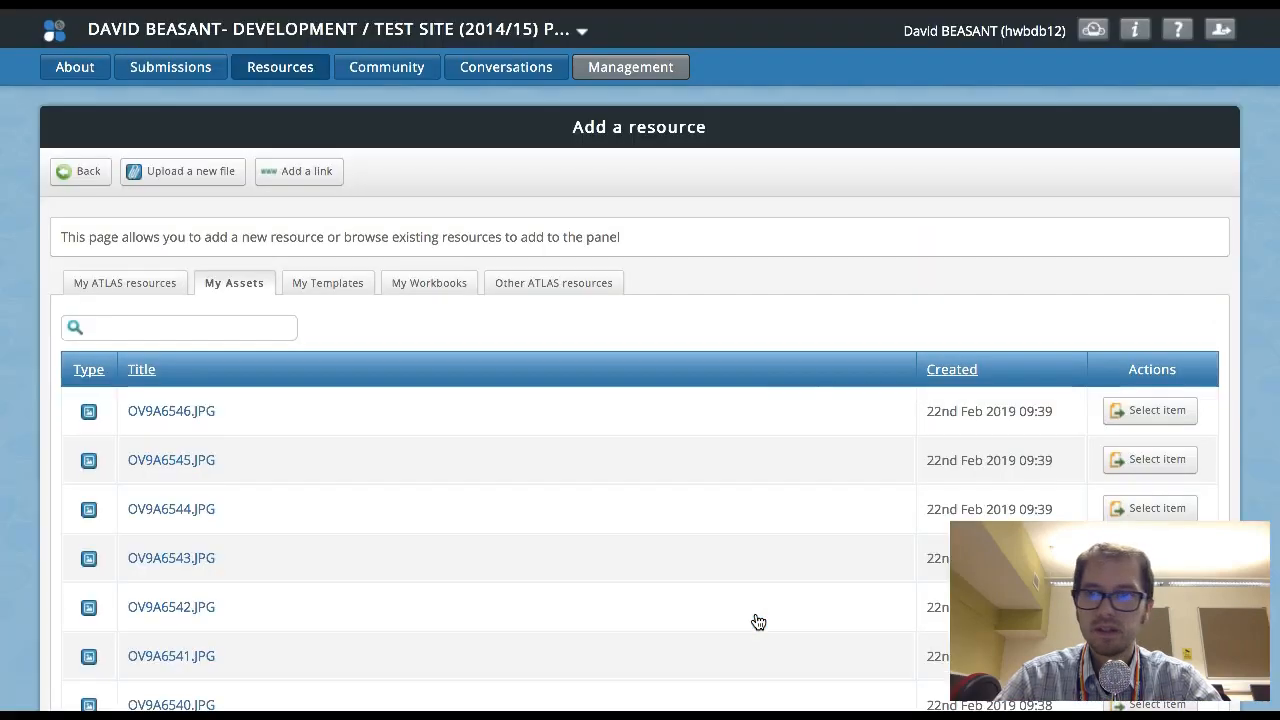
scroll(556, 578, down, 20)
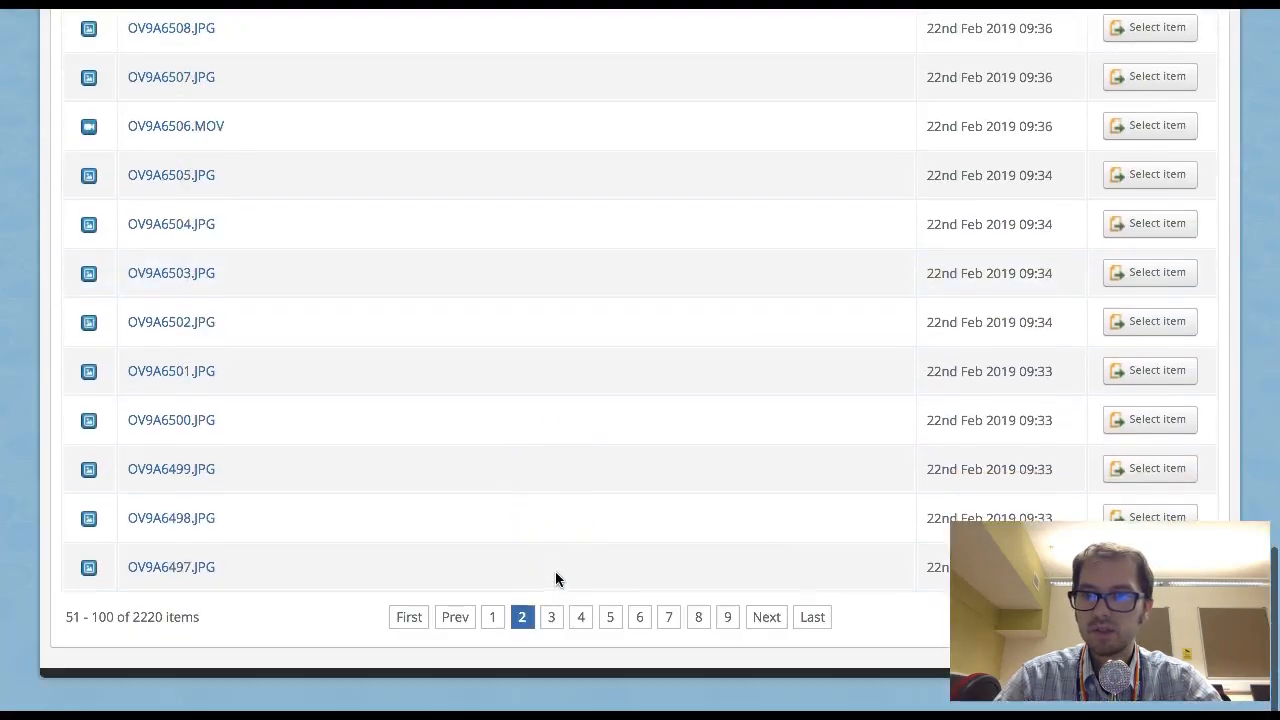
click(700, 617)
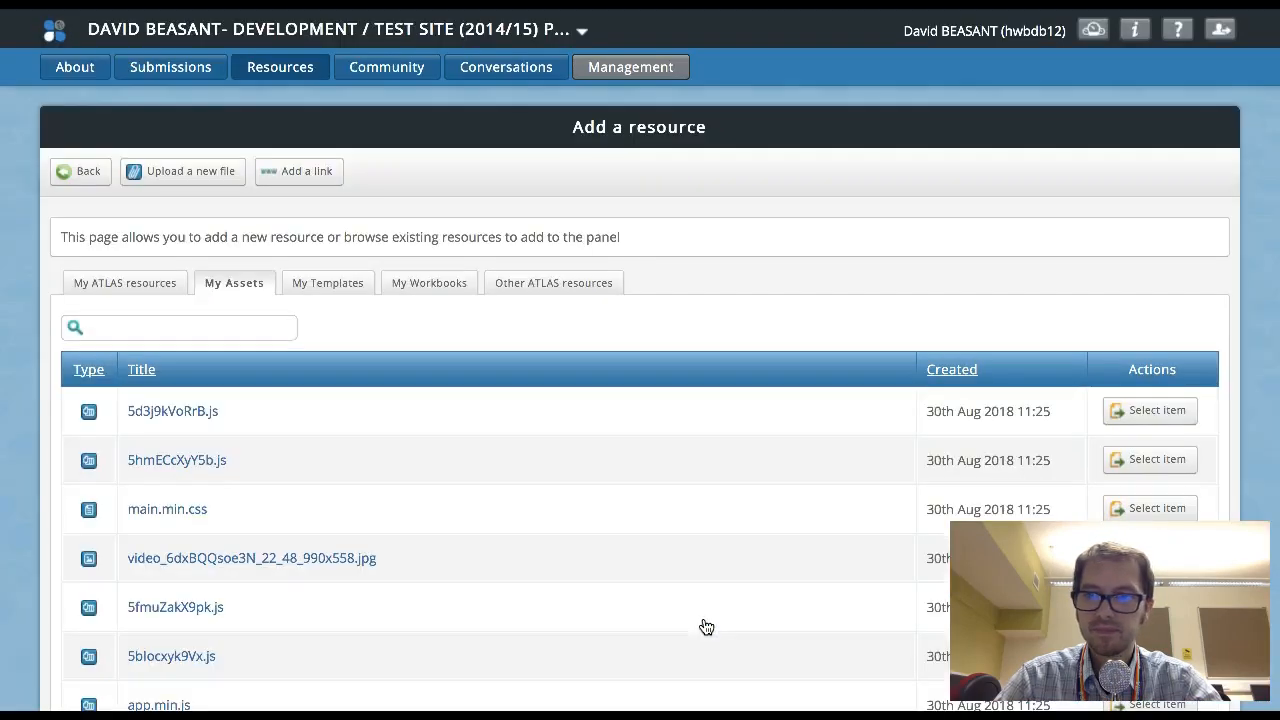
scroll(667, 600, down, 4)
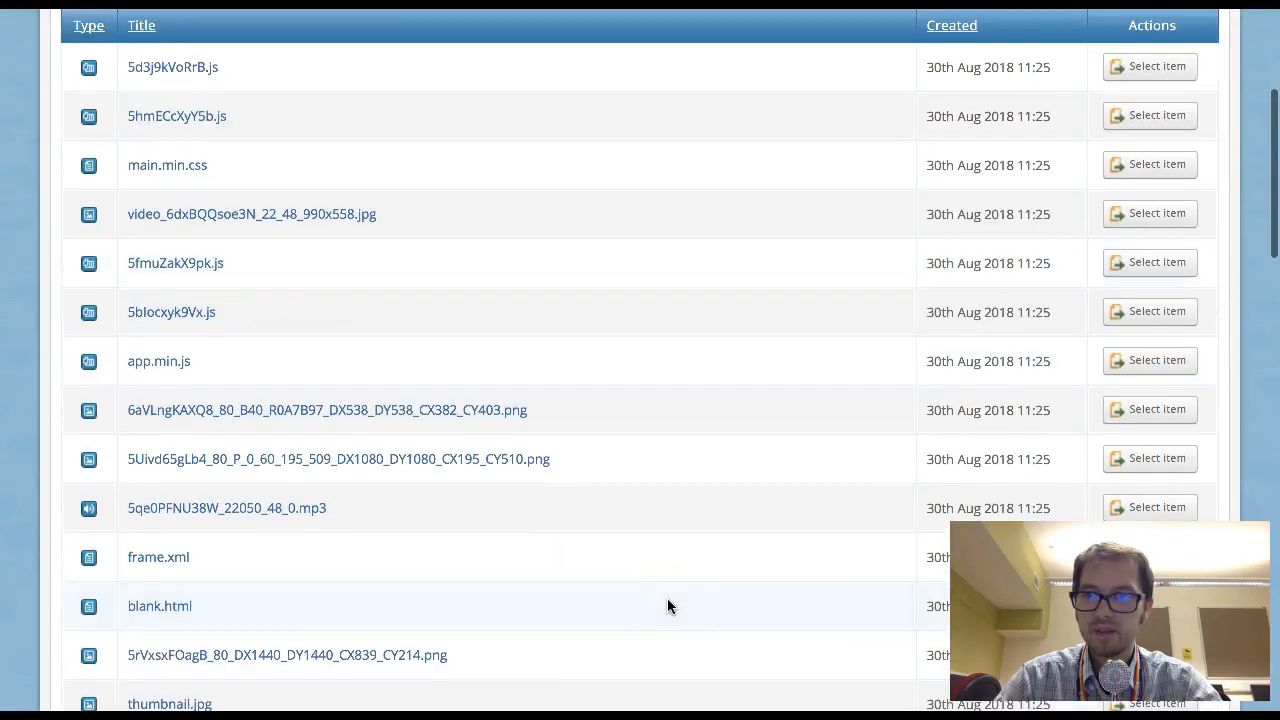
scroll(668, 603, down, 5)
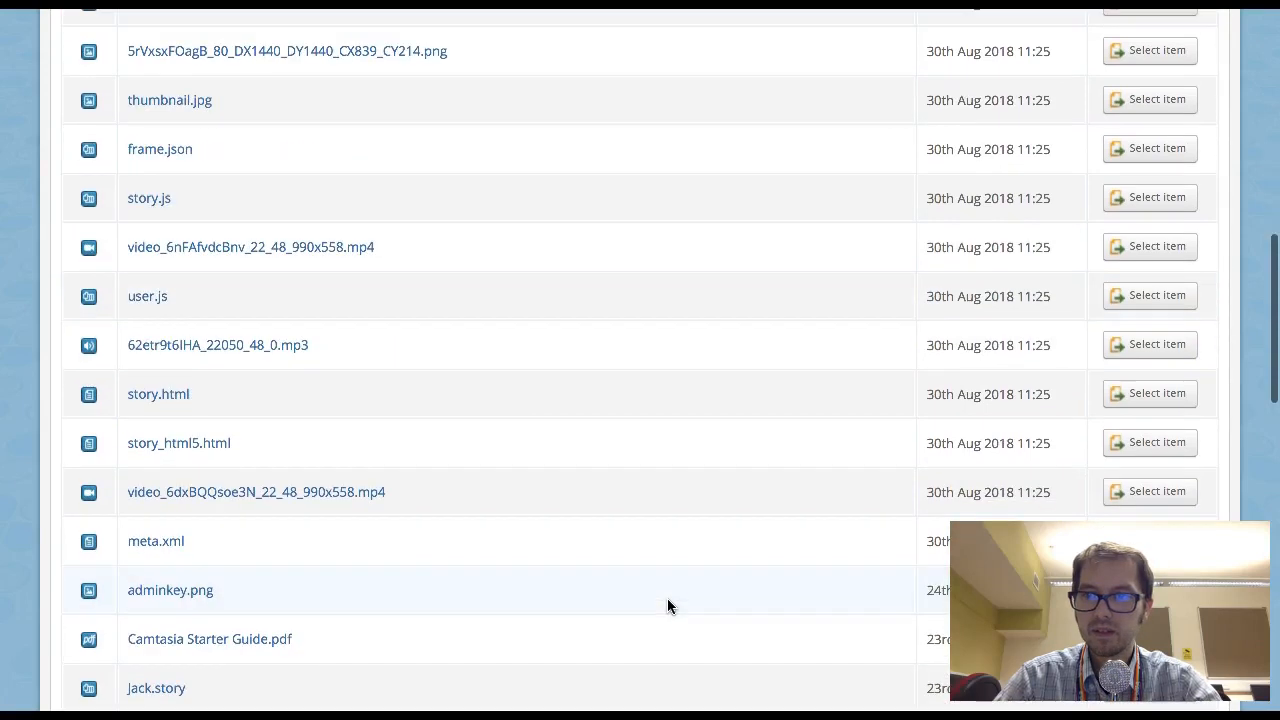
scroll(668, 606, down, 3)
scroll(668, 606, down, 3)
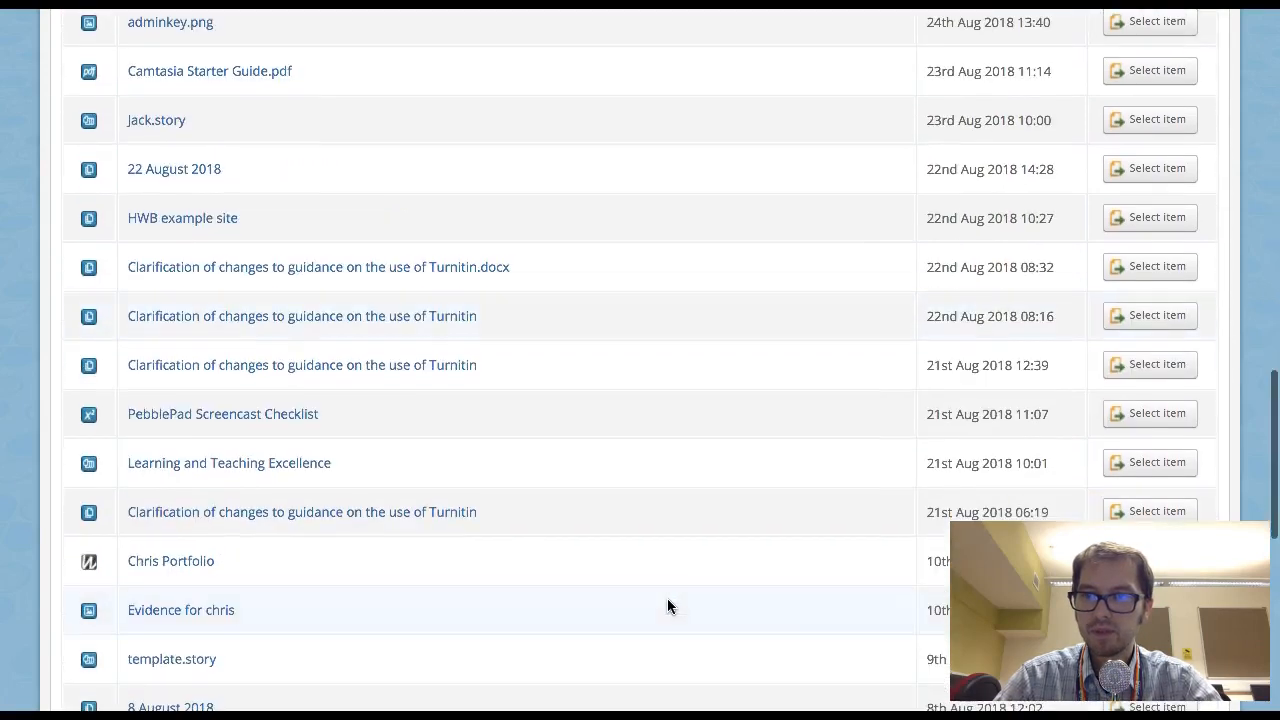
scroll(667, 598, down, 3)
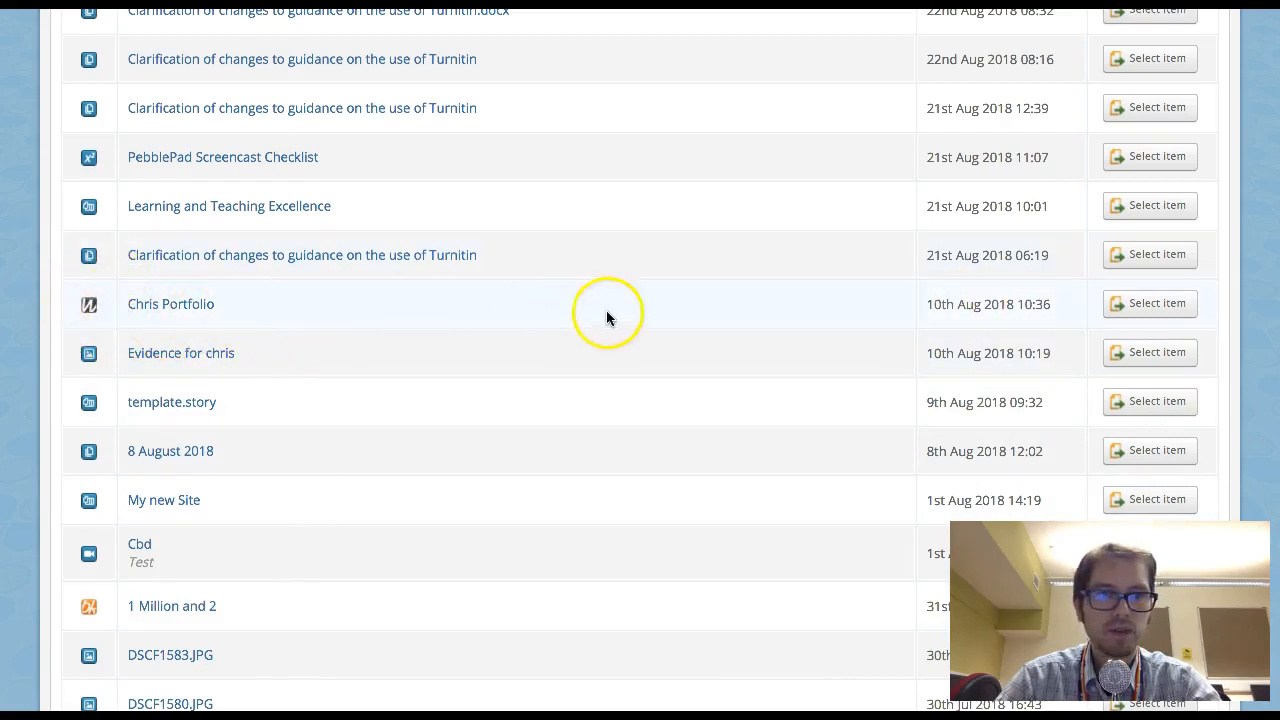
click(1140, 308)
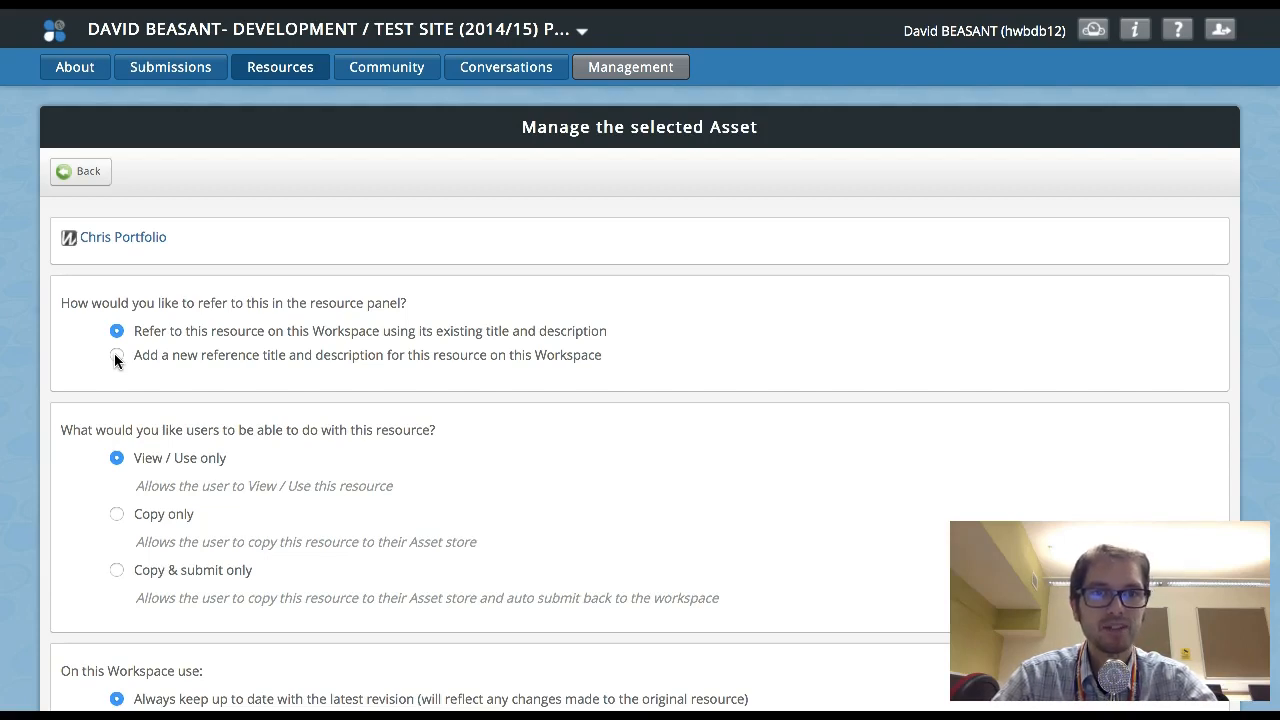
Step: Set the resource's user permission to Copy & submit only, publishing to Assignment #1
click(271, 457)
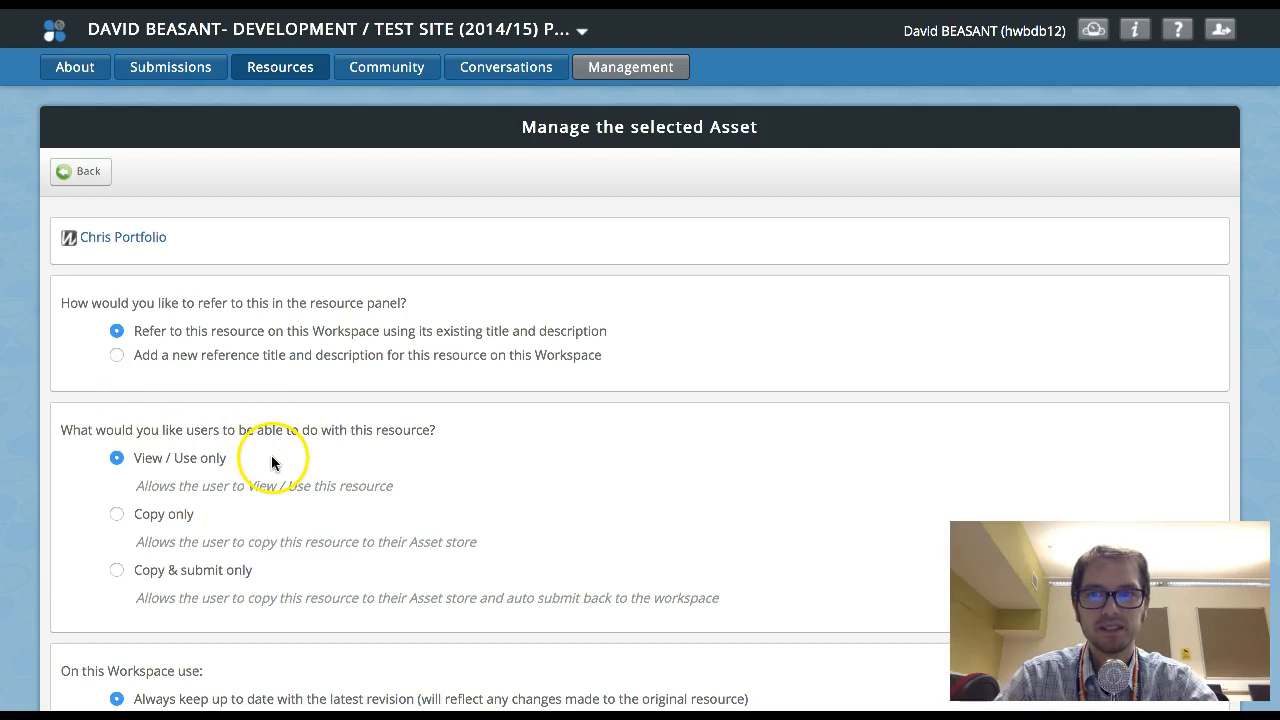
scroll(292, 466, down, 2)
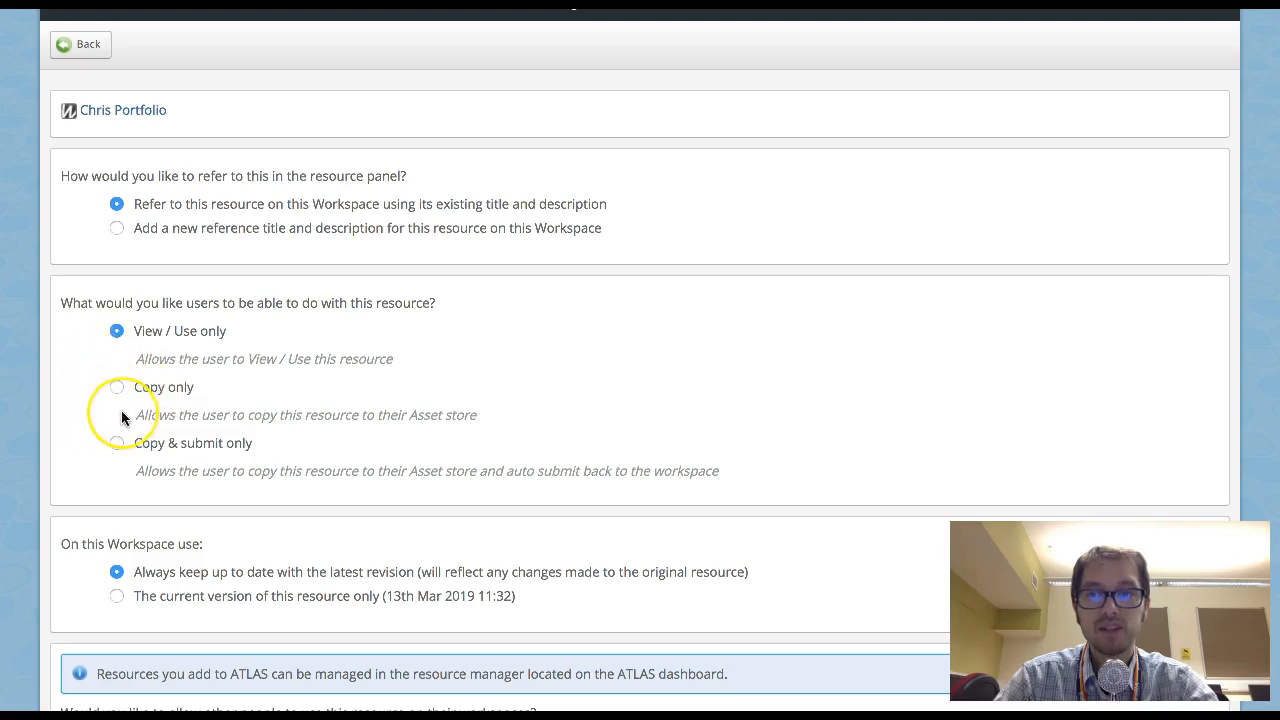
scroll(131, 417, down, 2)
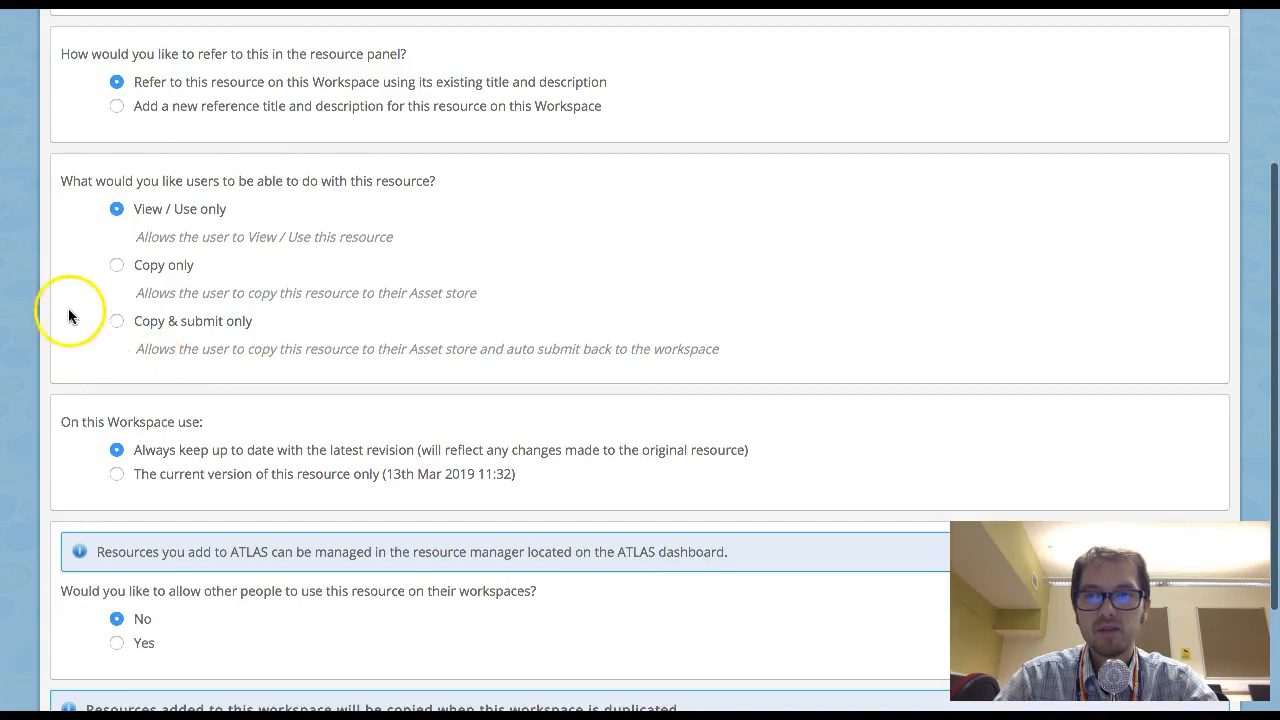
click(117, 327)
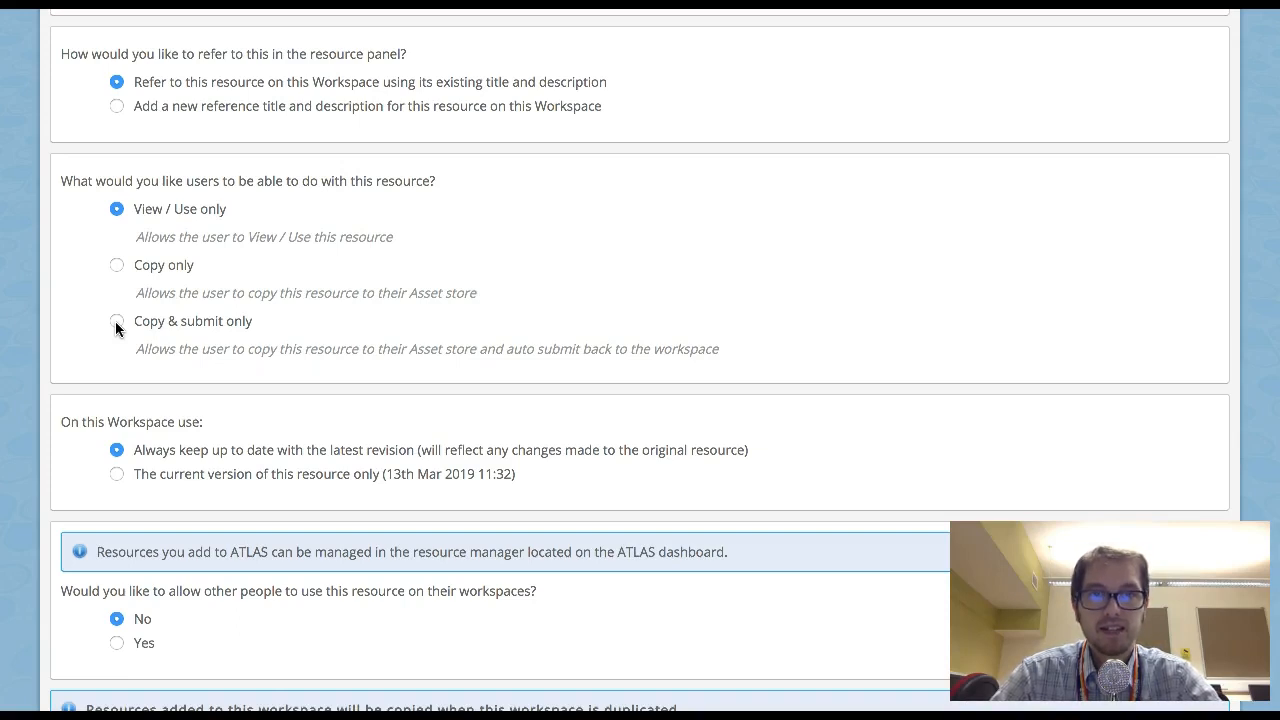
click(116, 321)
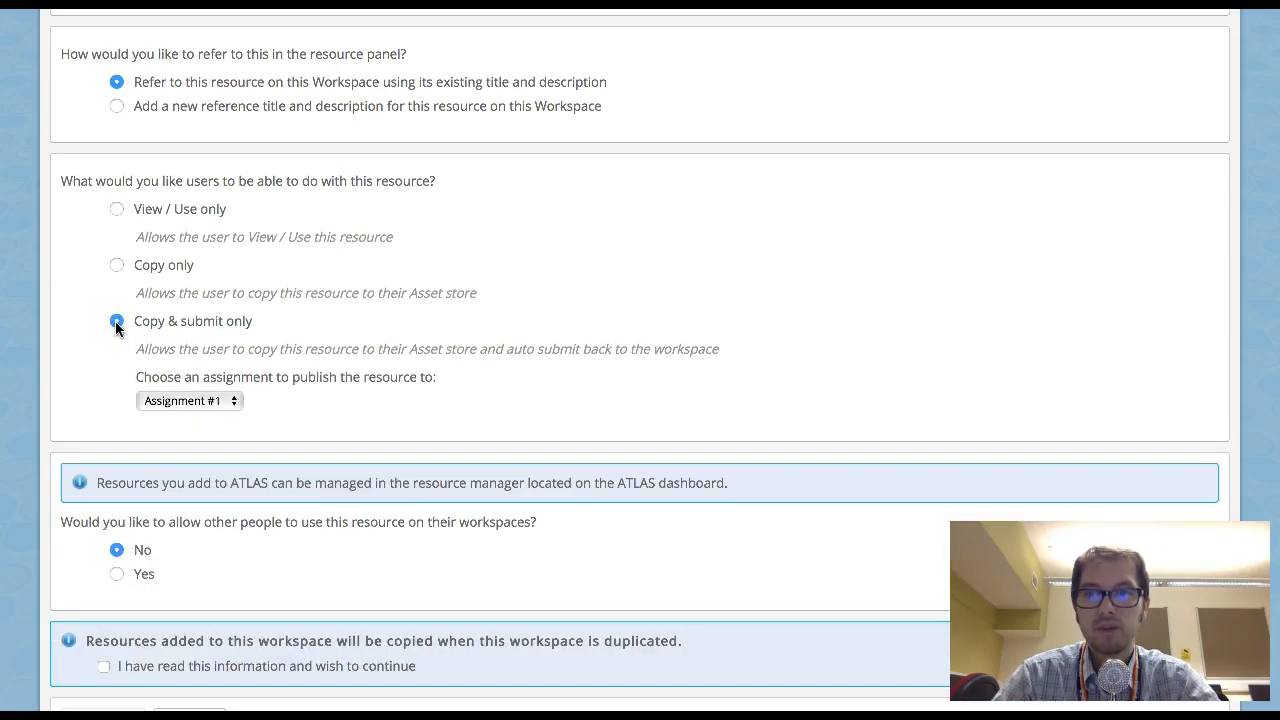
click(236, 401)
click(292, 404)
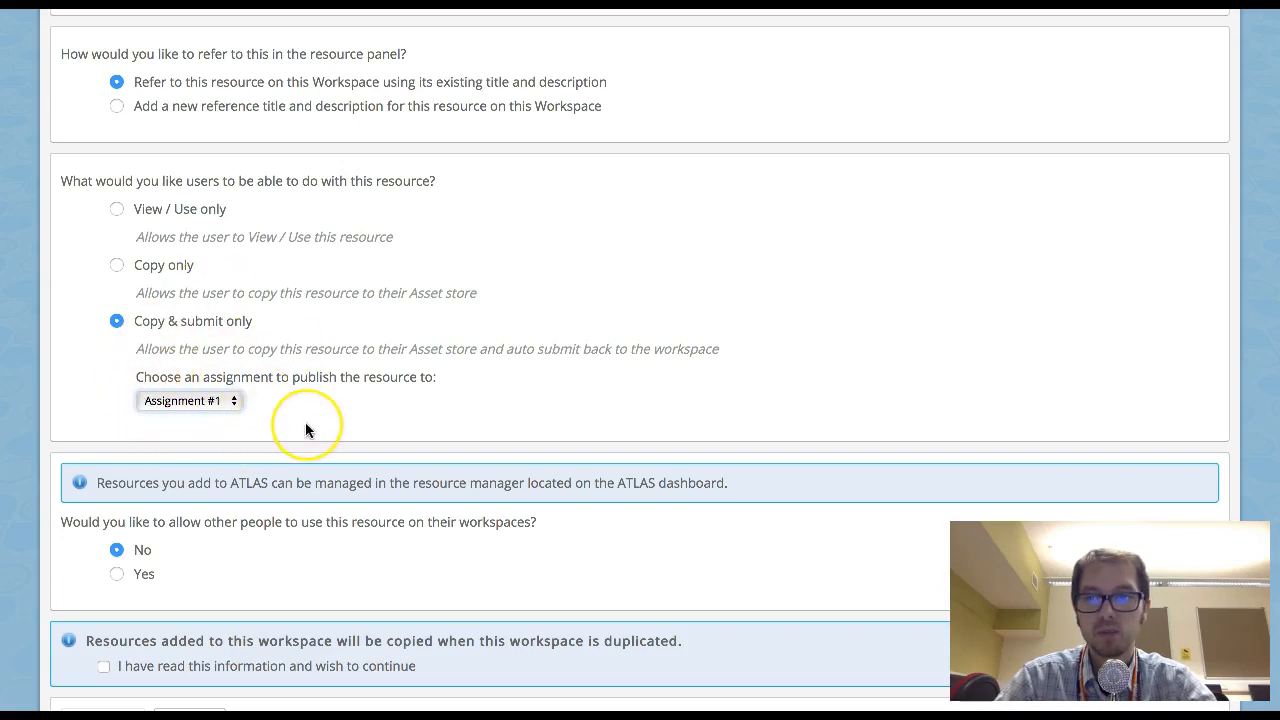
Step: Accept the notice about resources being copied on workspace duplication and continue adding the resource
scroll(305, 428, down, 2)
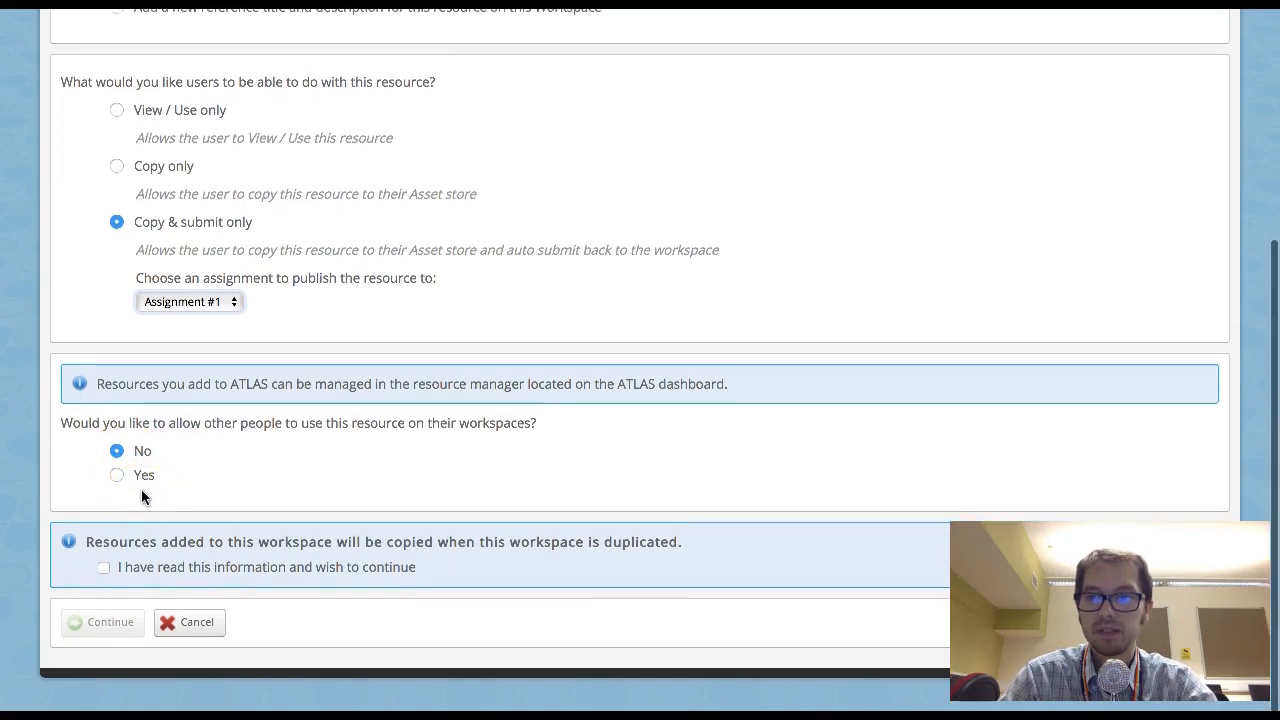
click(104, 567)
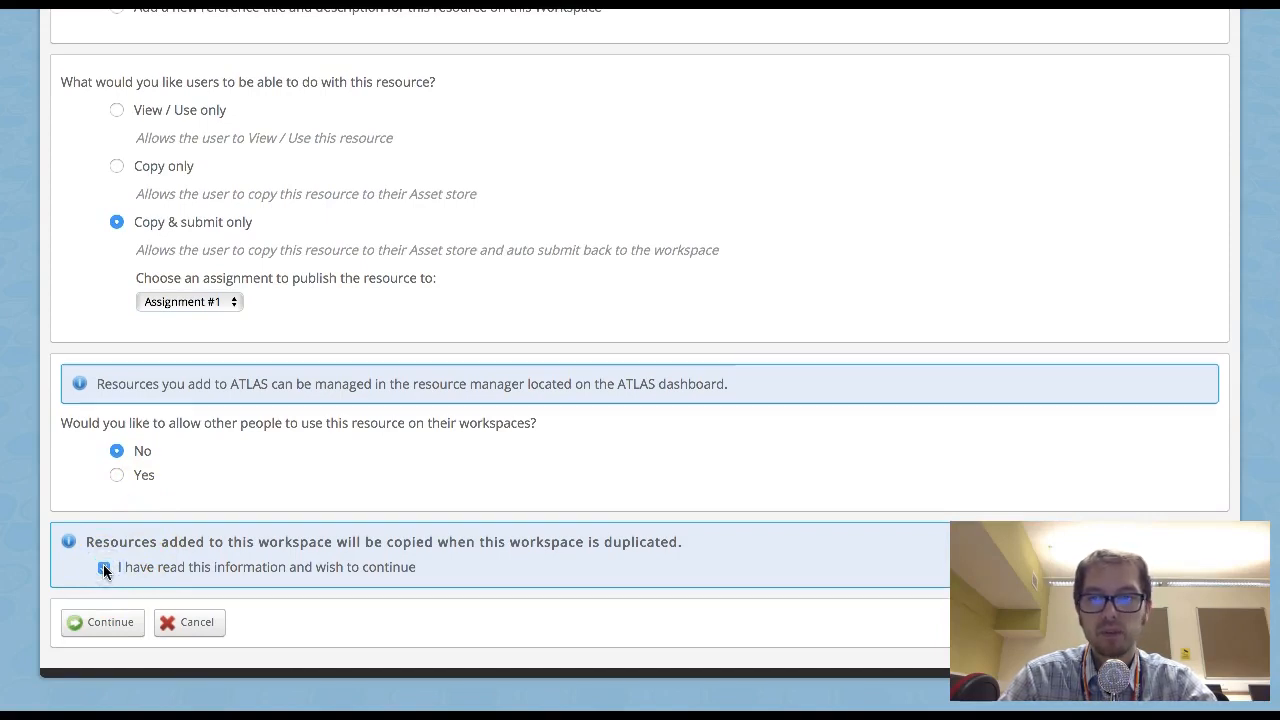
click(104, 622)
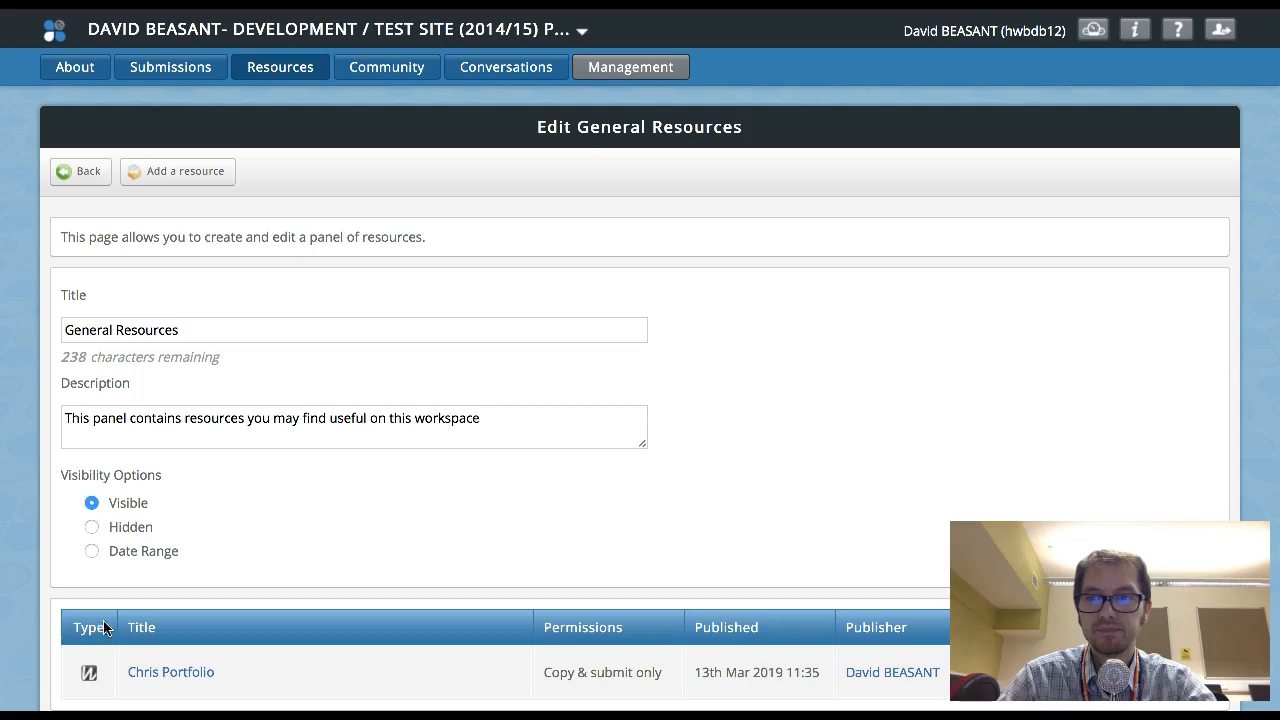
Step: Review the General Resources panel's title, description, visibility and resource list, and save the panel
scroll(257, 520, down, 1)
scroll(257, 517, down, 1)
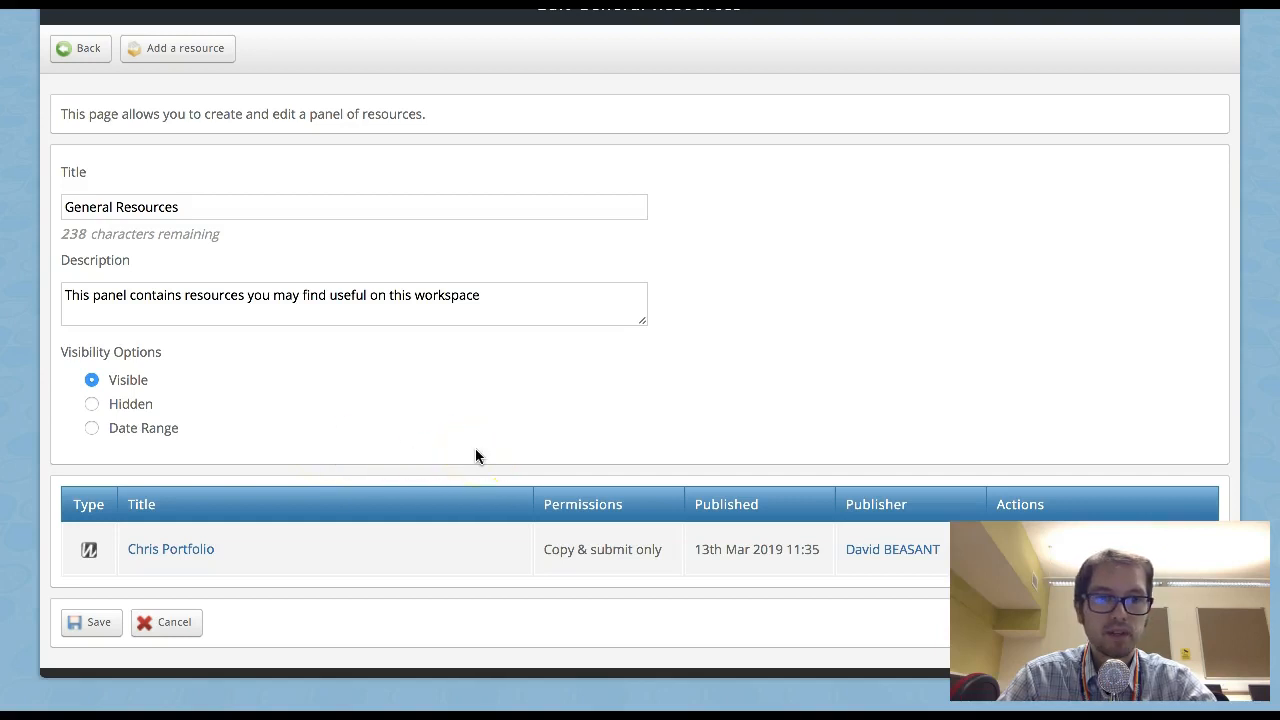
scroll(475, 448, down, 1)
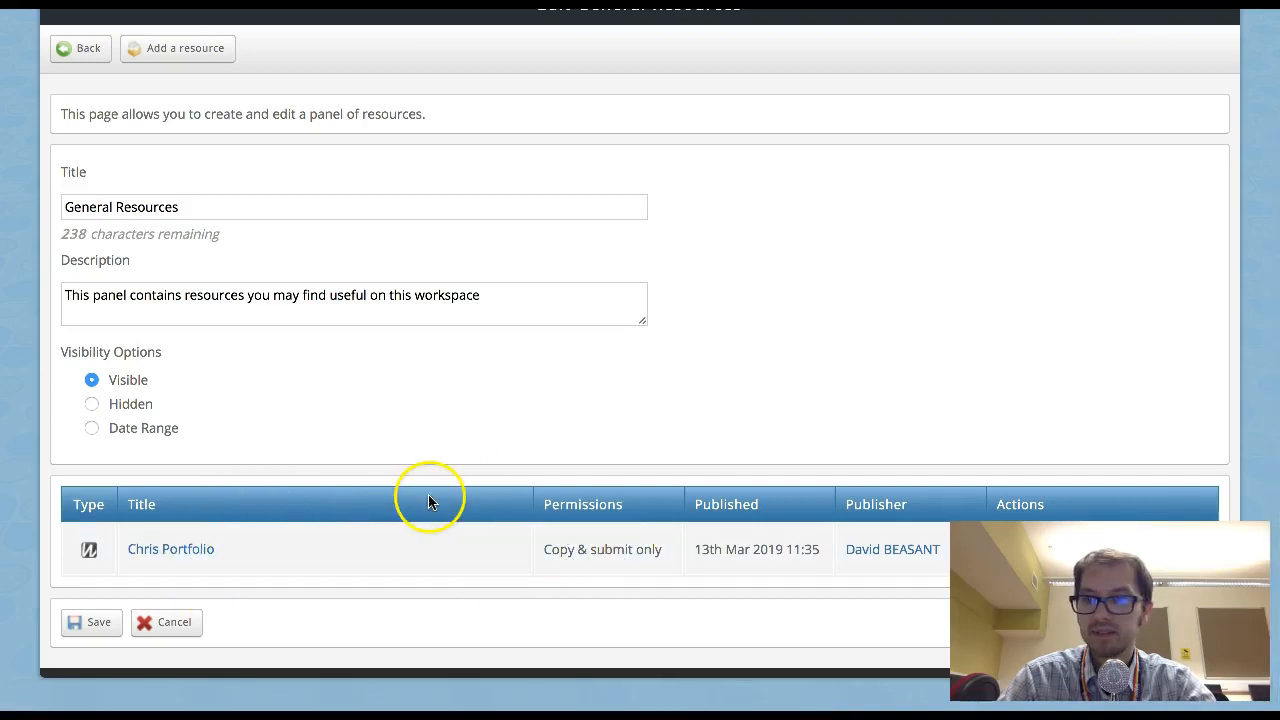
scroll(374, 397, up, 2)
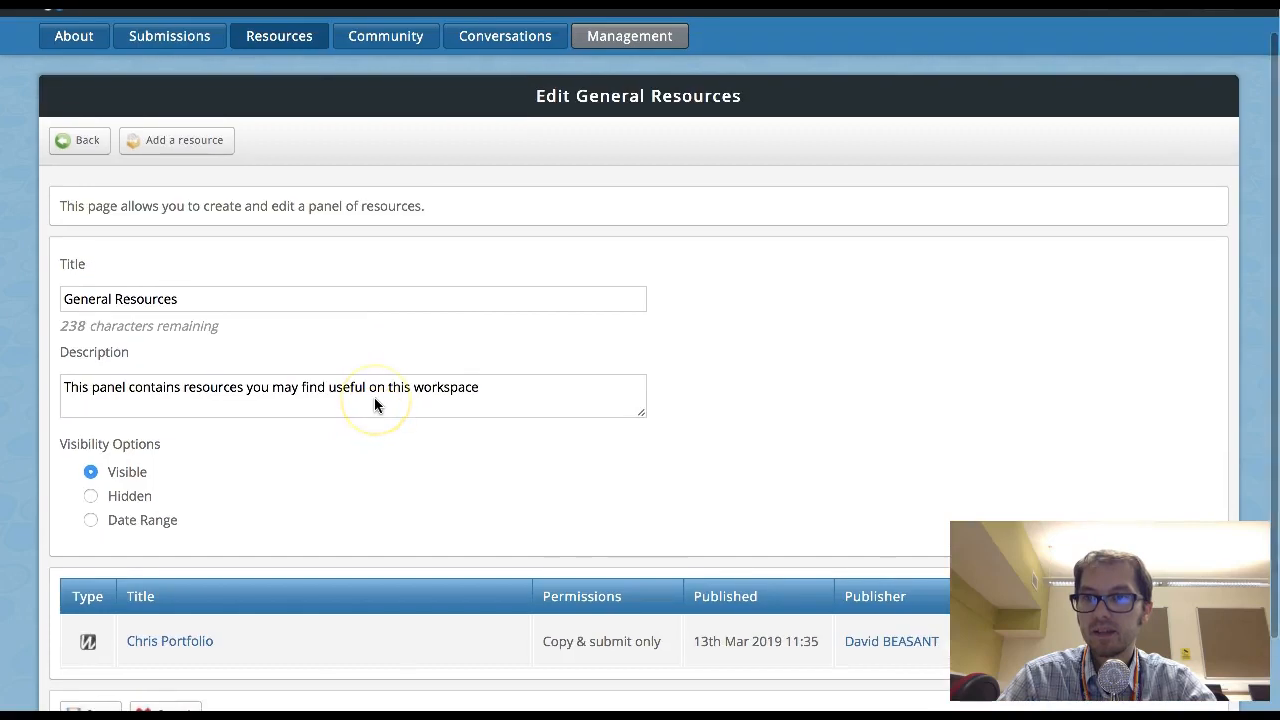
click(194, 297)
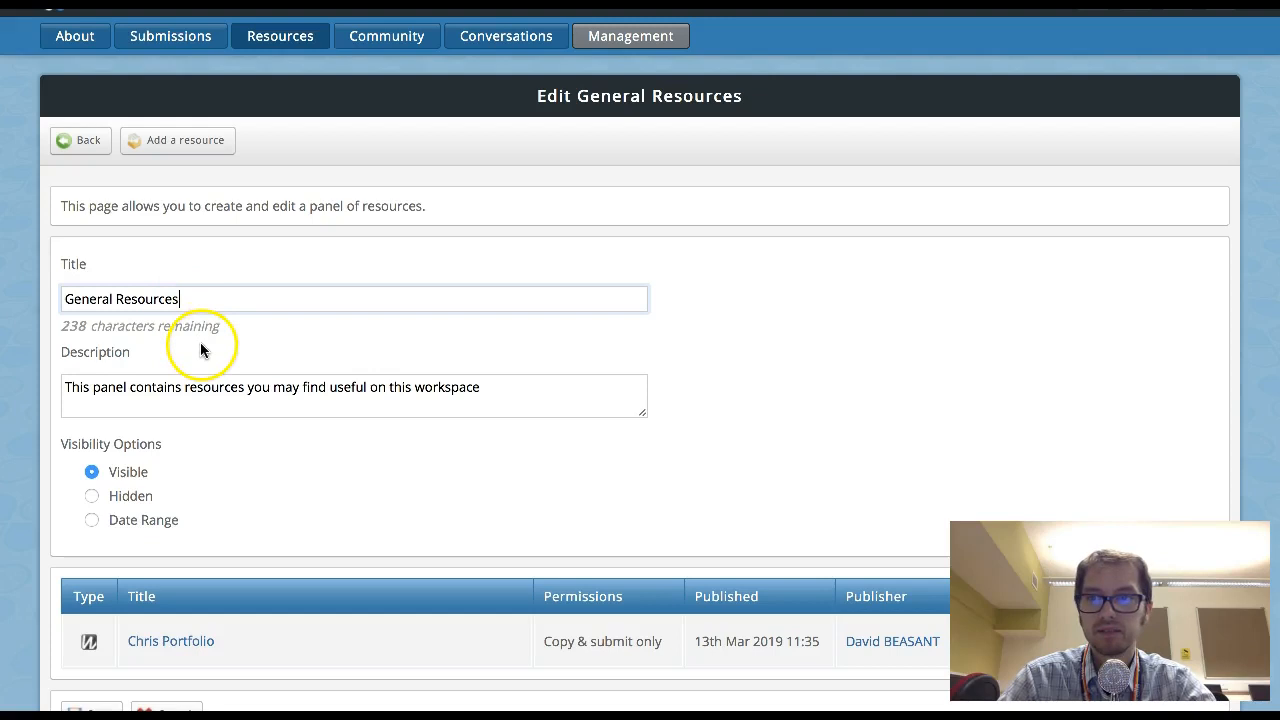
scroll(192, 516, down, 2)
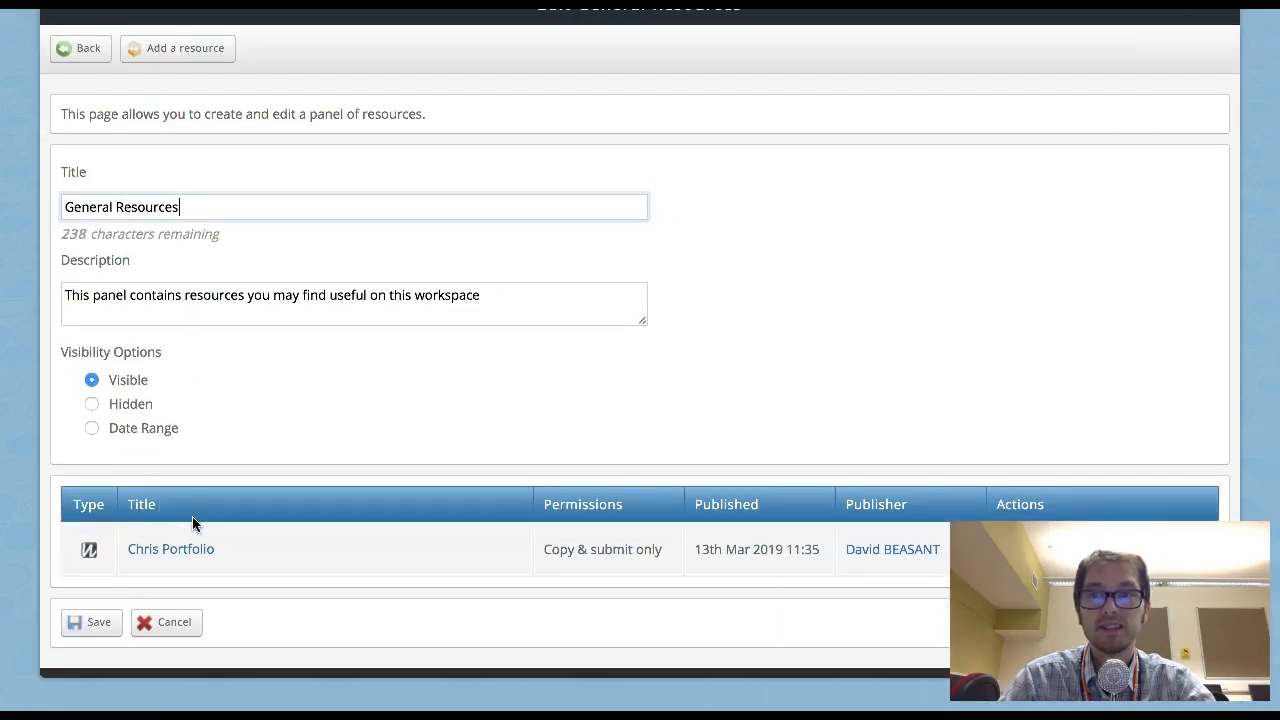
scroll(118, 590, up, 1)
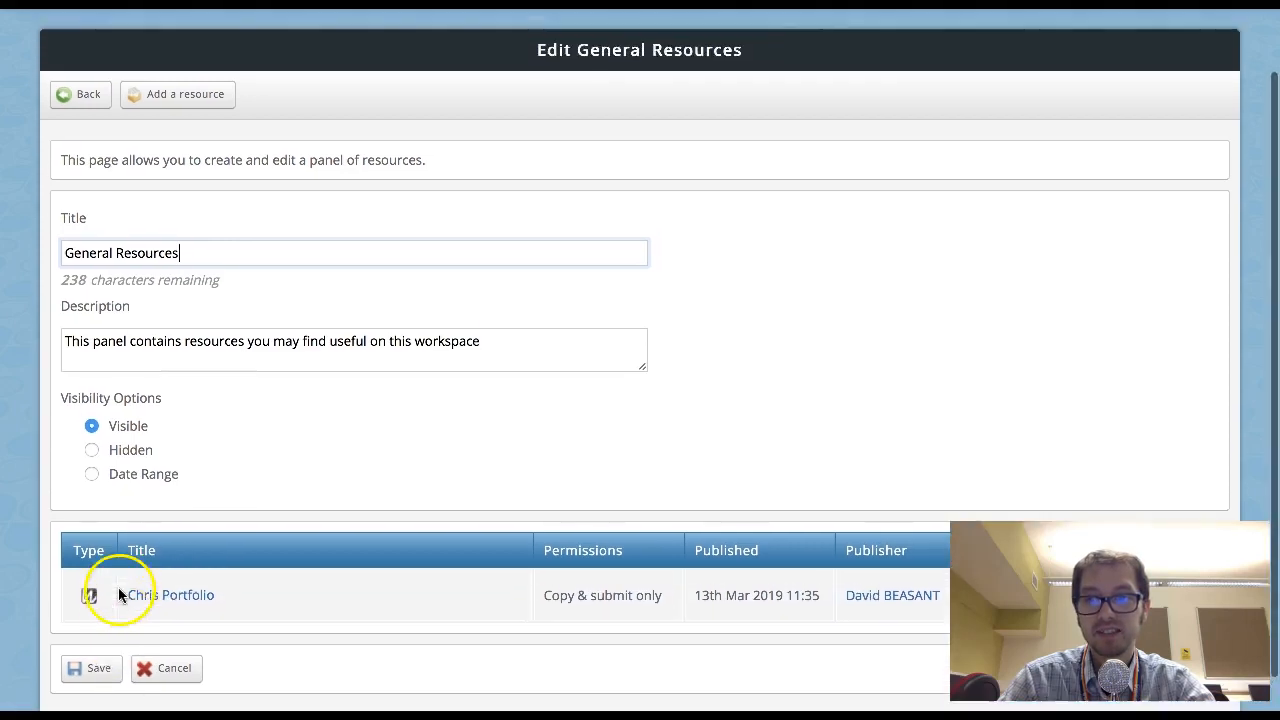
click(80, 674)
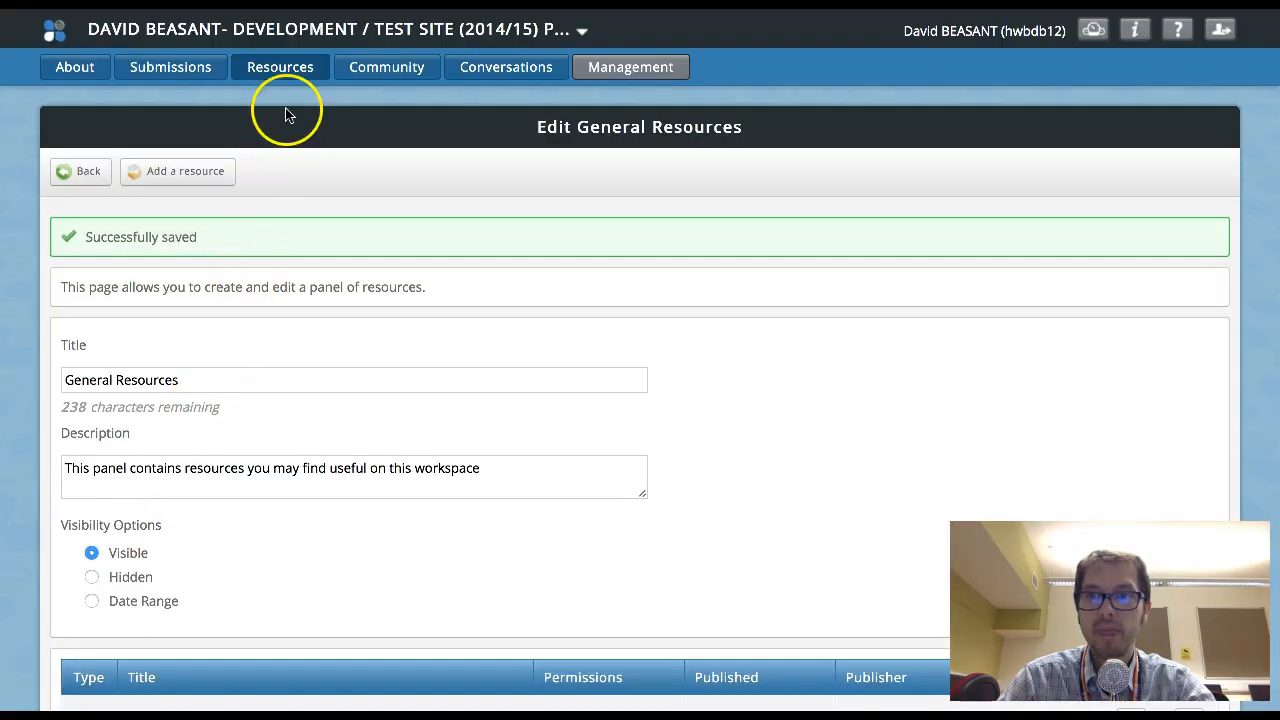
Step: Return to the workspace's resources overview and try the Copy & submit option of Chris Portfolio
click(288, 77)
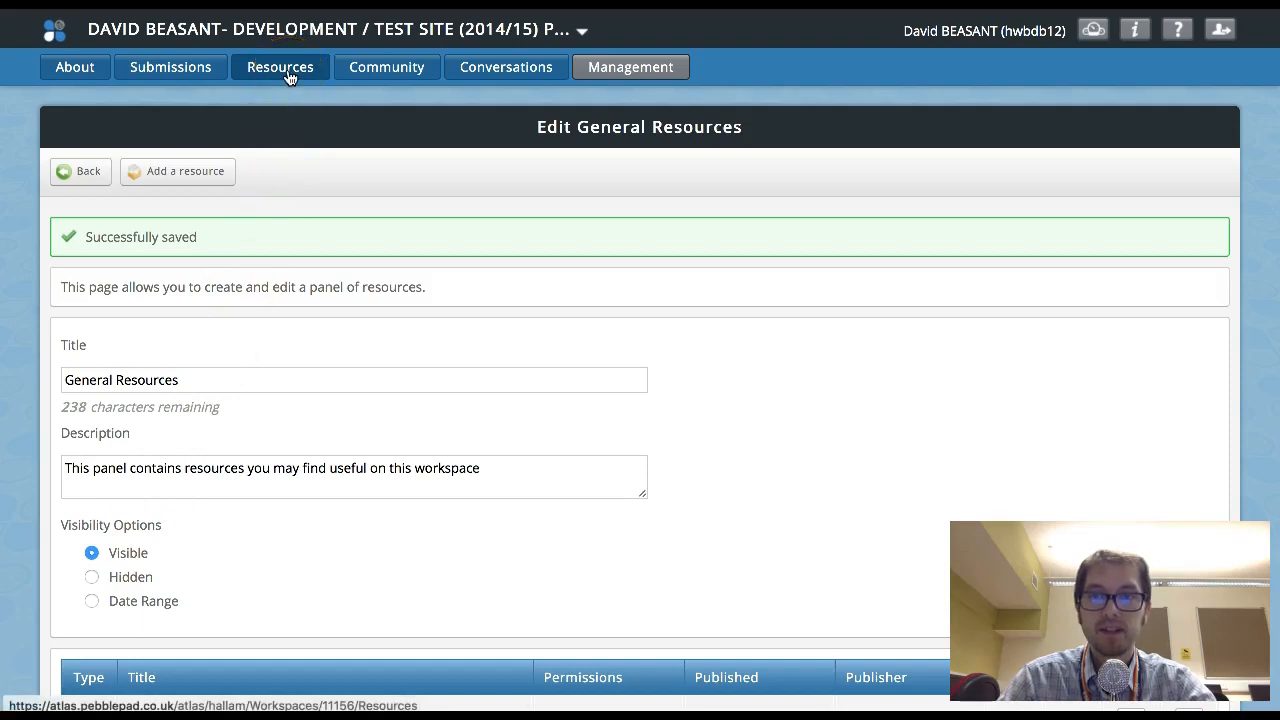
click(286, 80)
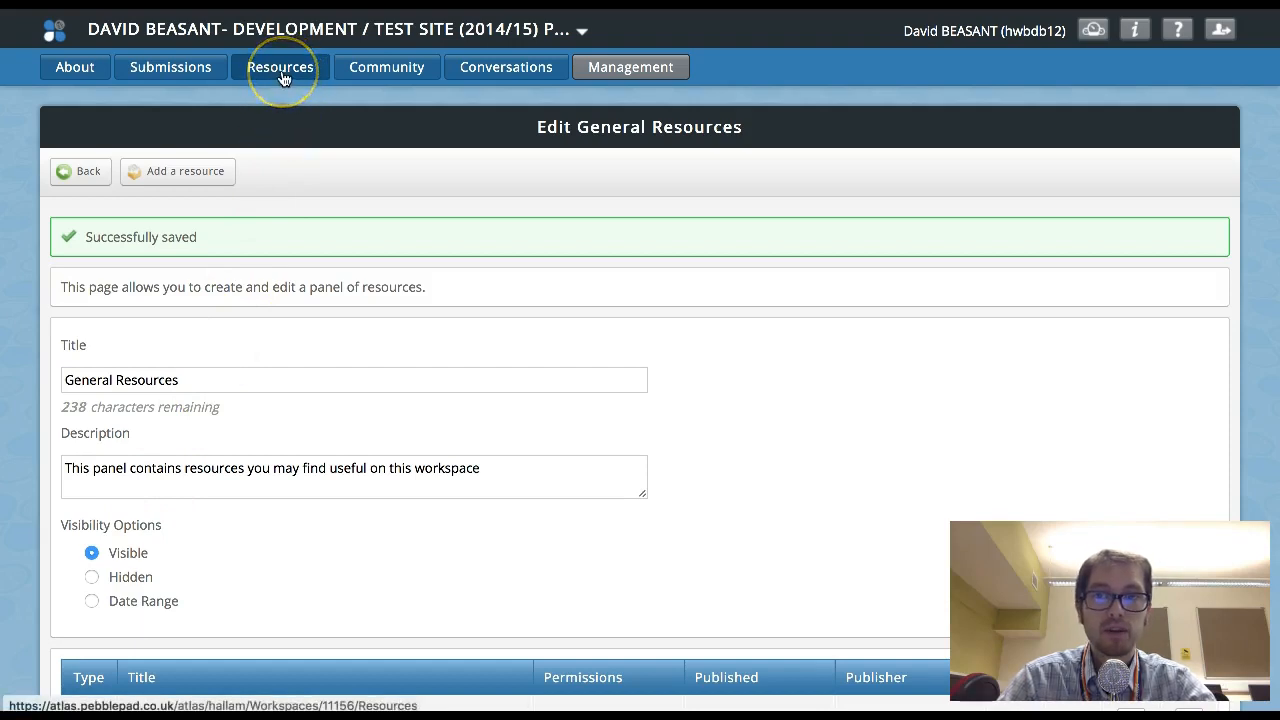
click(283, 78)
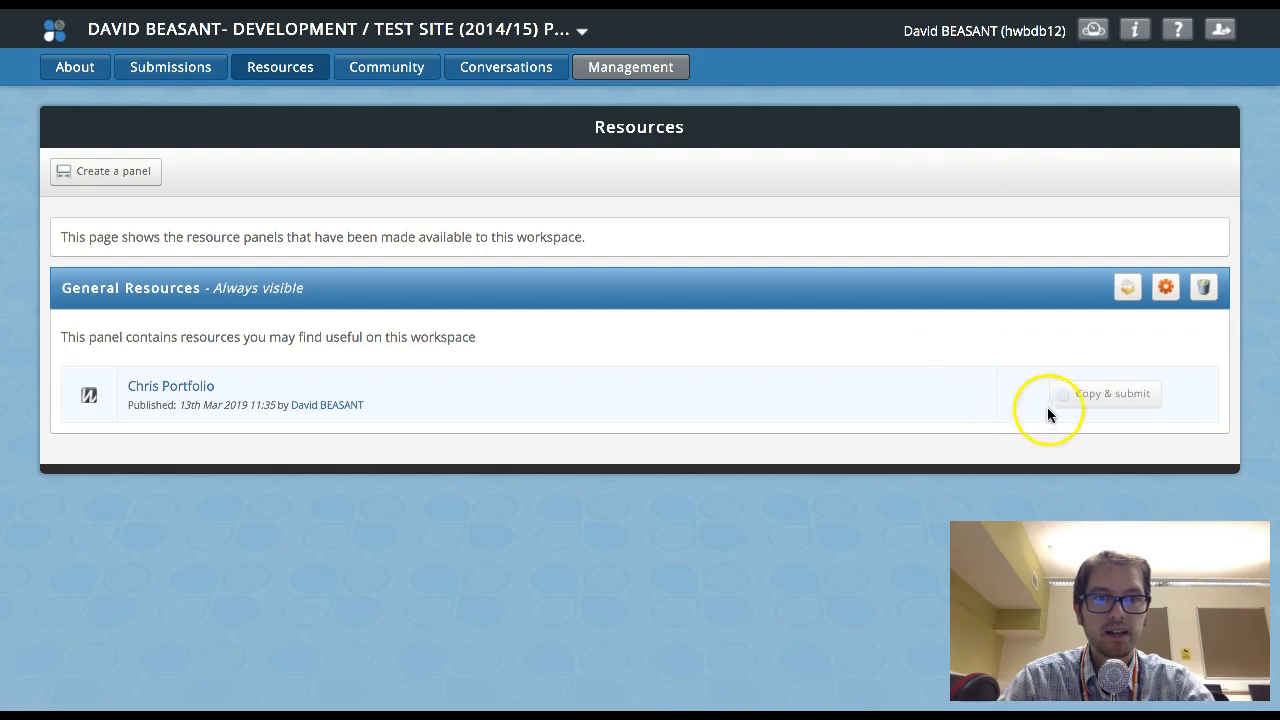
click(1084, 407)
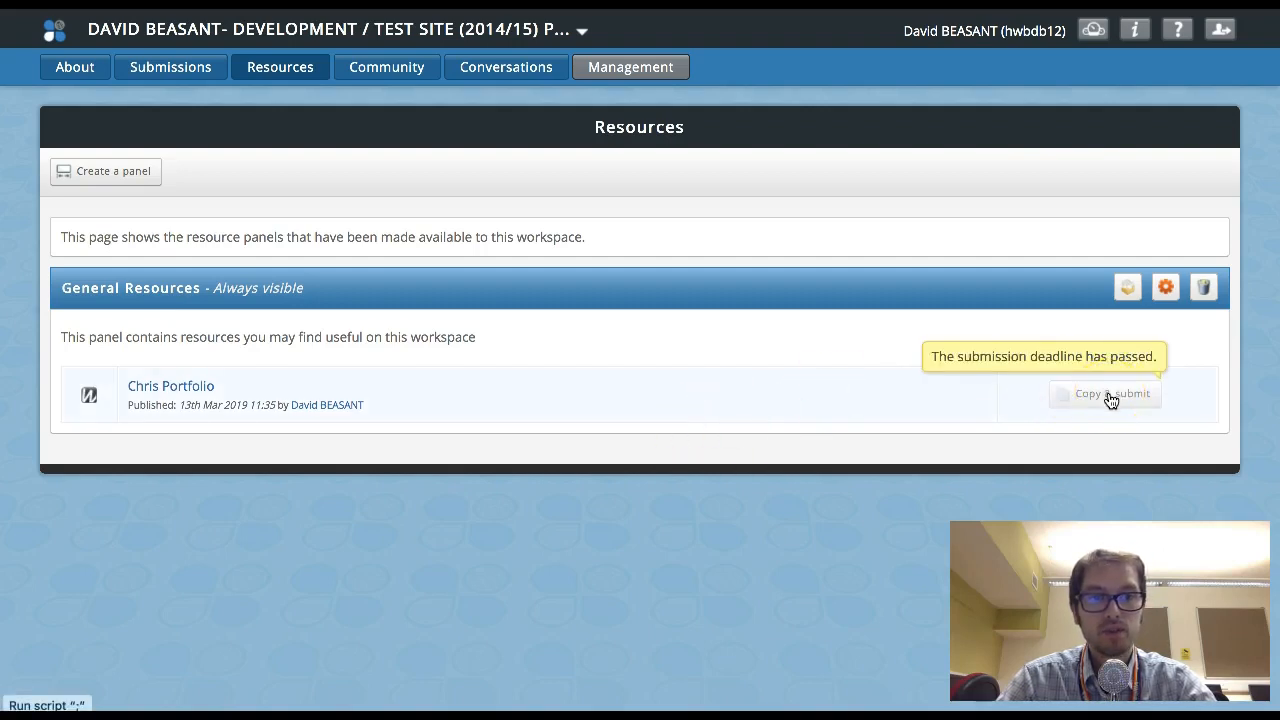
click(813, 397)
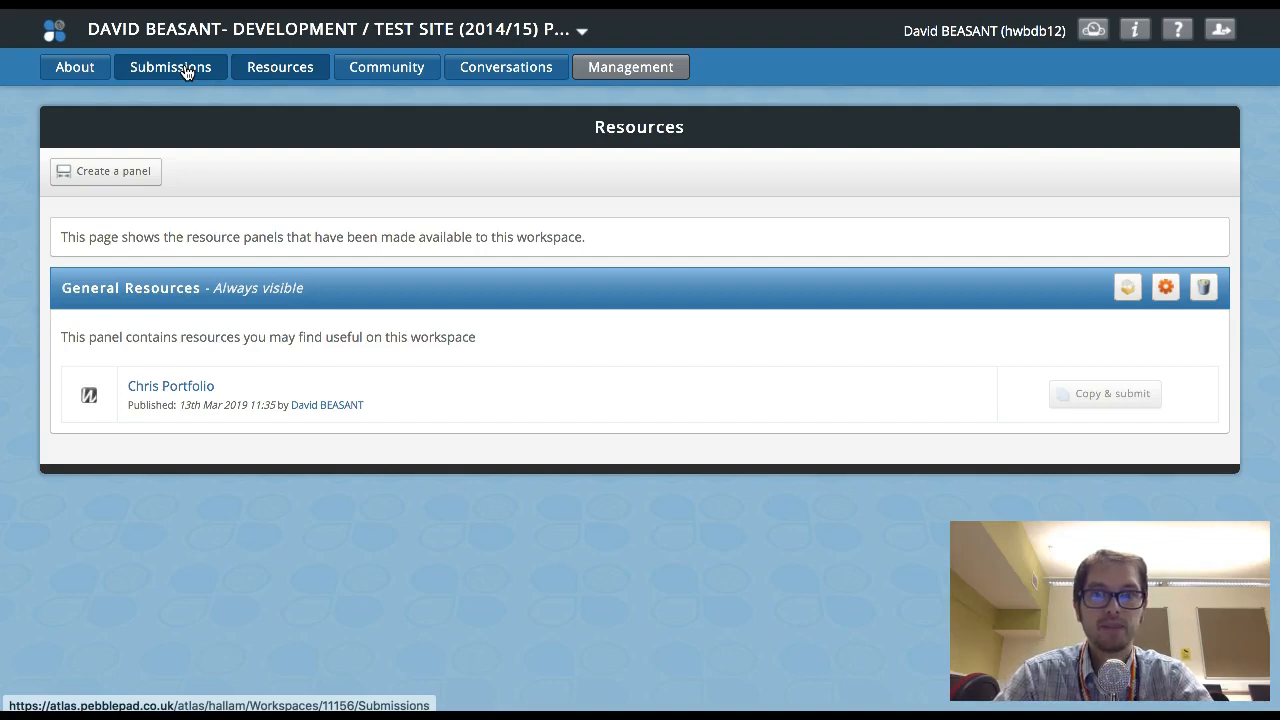
click(314, 179)
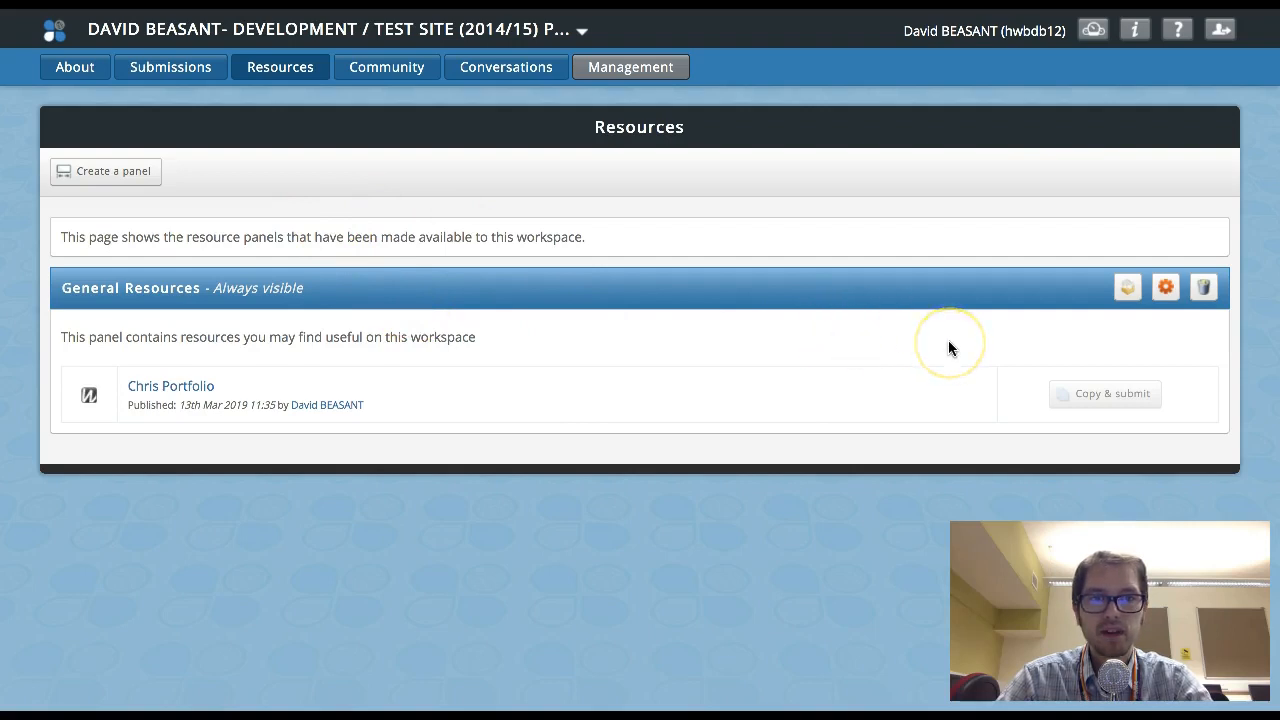
Step: Start adding another resource to the General Resources panel and select DA Test 10000 from My Workbooks
click(1126, 296)
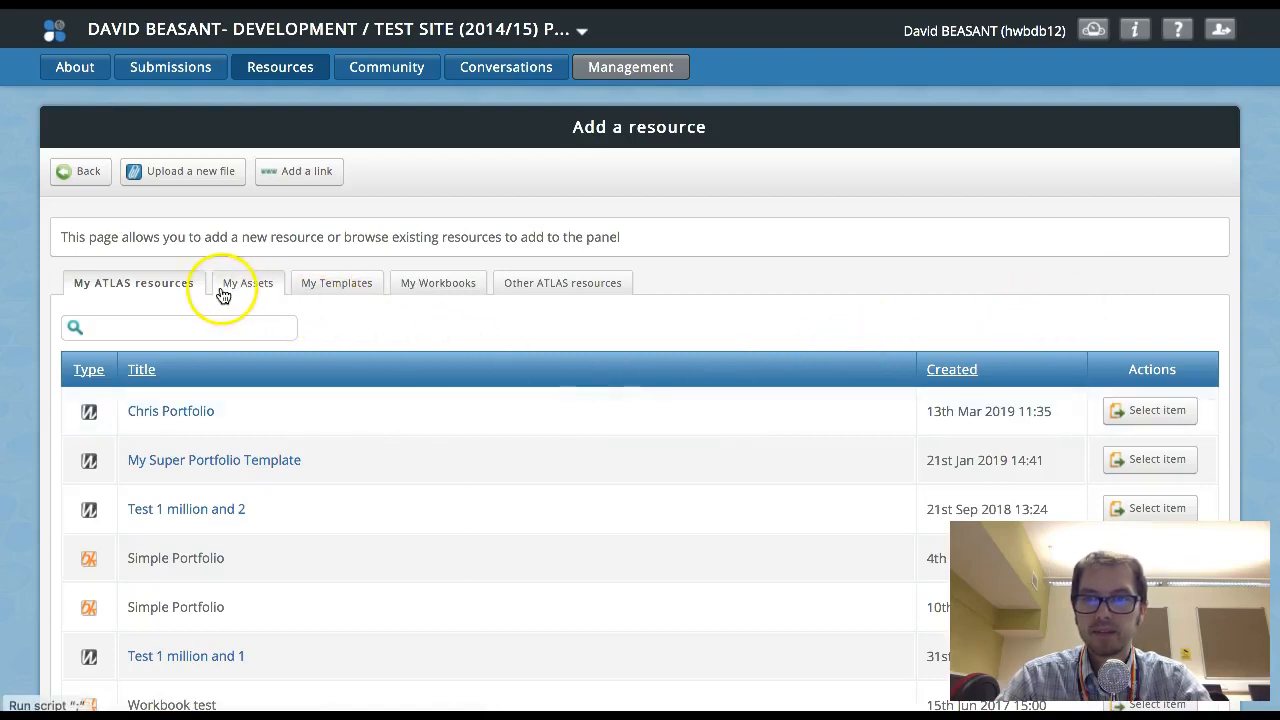
click(438, 285)
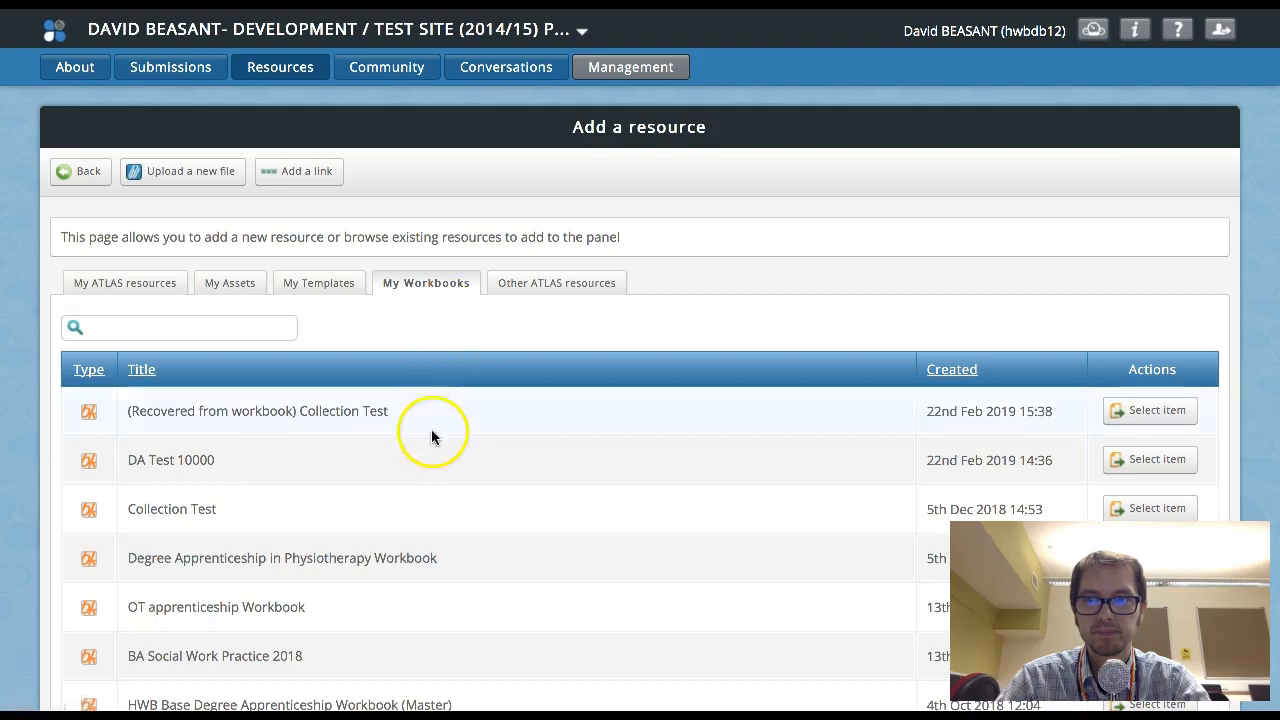
scroll(426, 438, down, 2)
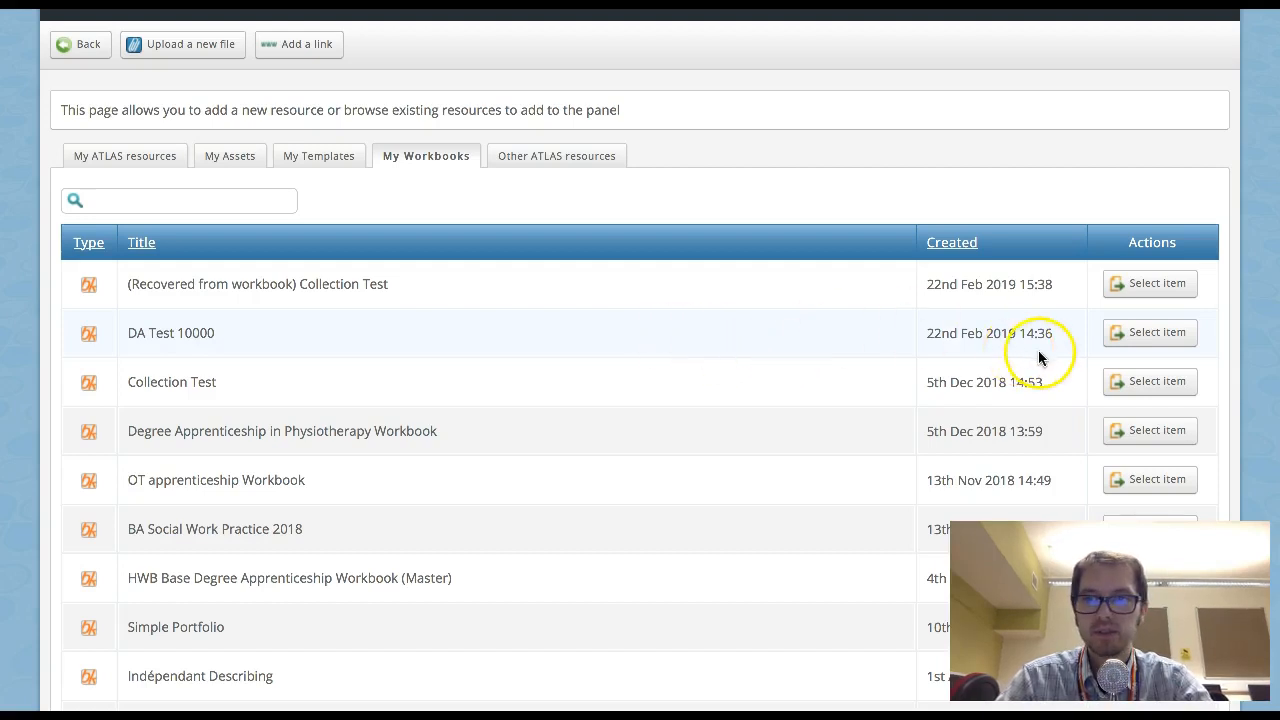
click(1143, 334)
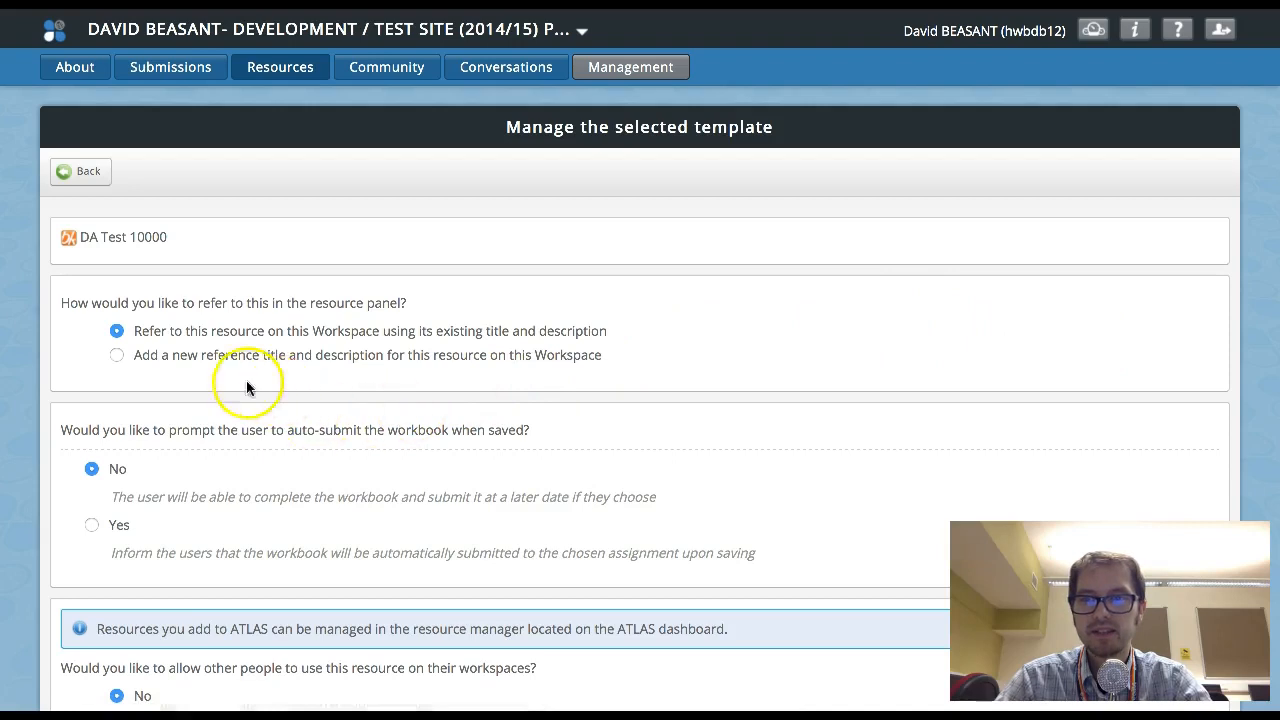
Step: Set the DA Test 10000 workbook to prompt users to auto-submit when saved, publishing to Assignment #1
scroll(203, 364, down, 1)
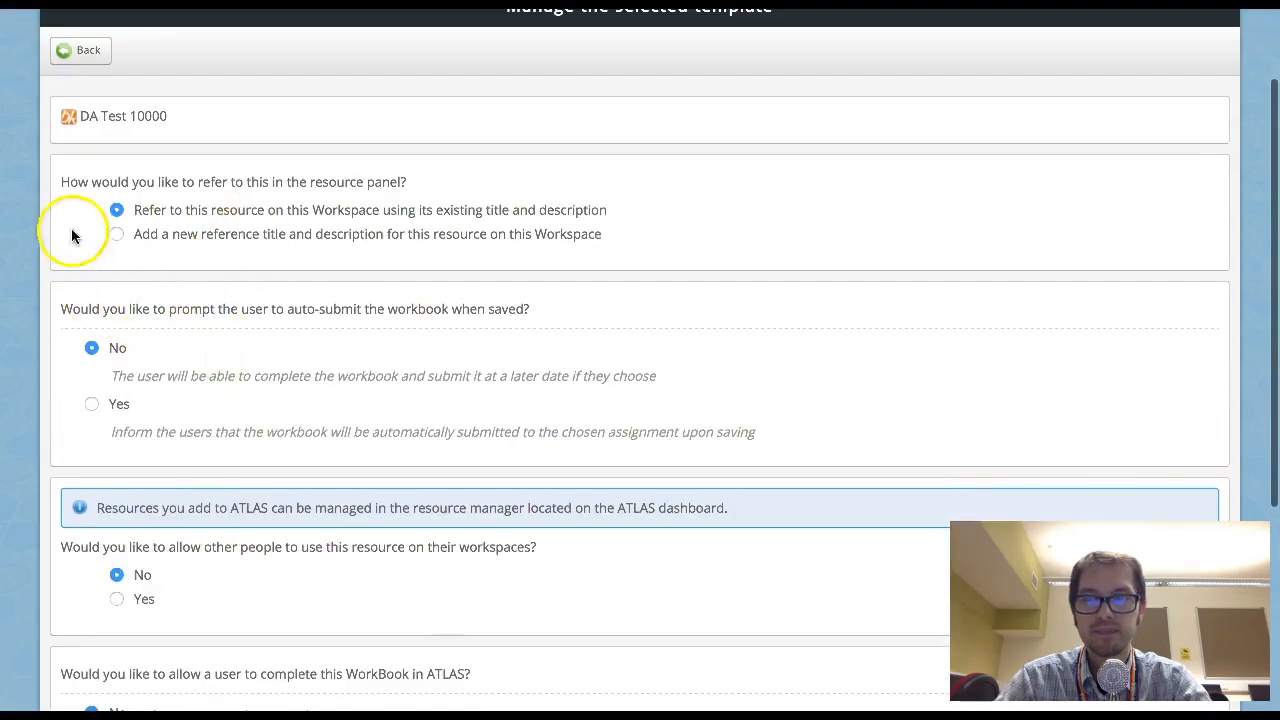
scroll(210, 280, down, 1)
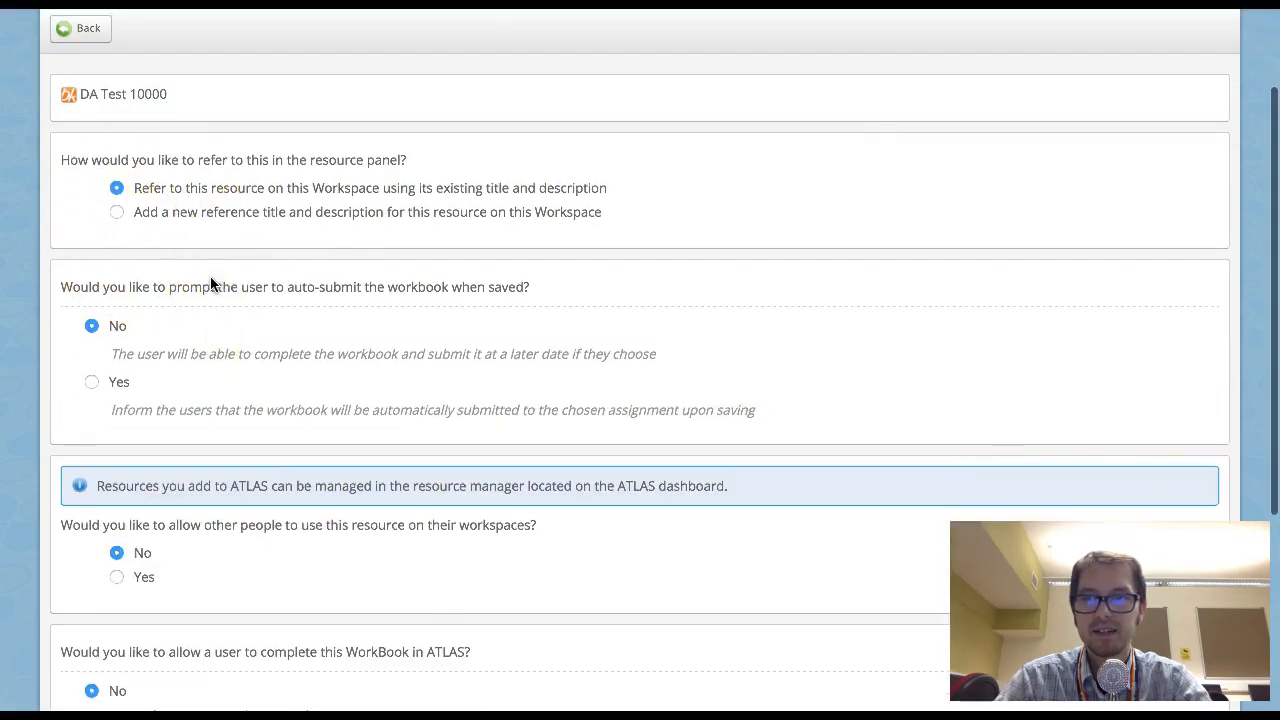
scroll(194, 257, down, 1)
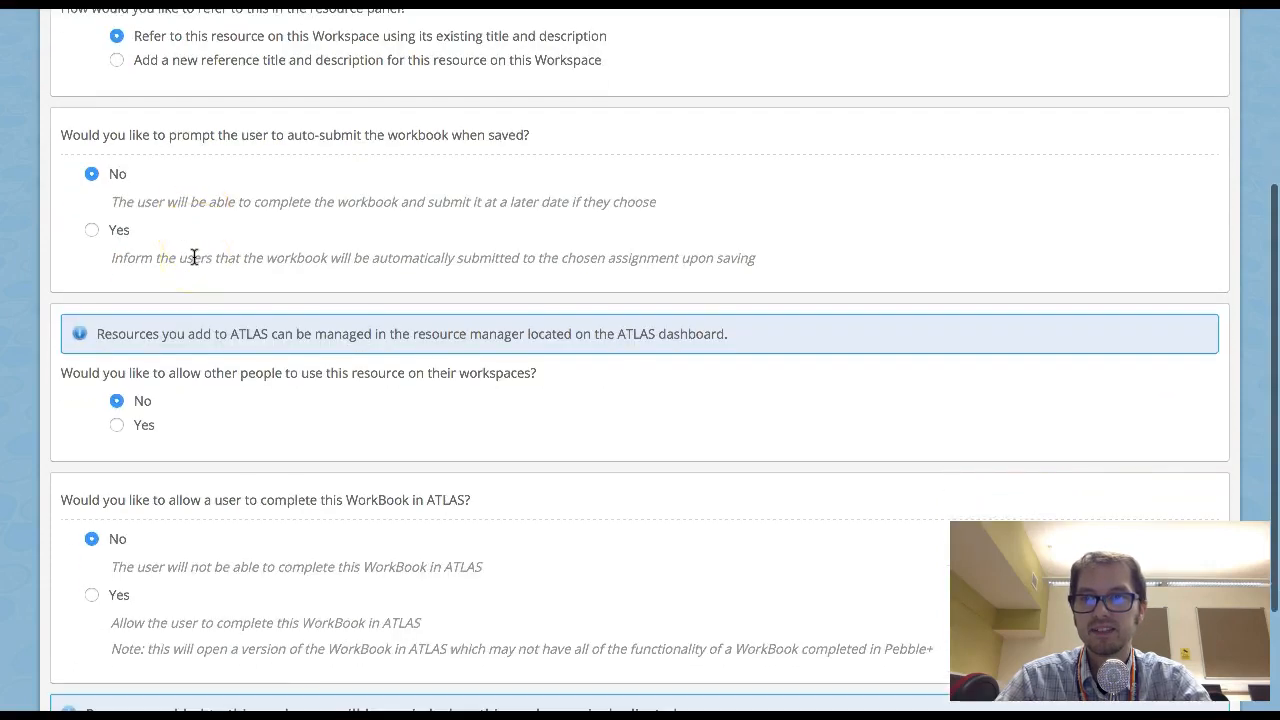
click(91, 231)
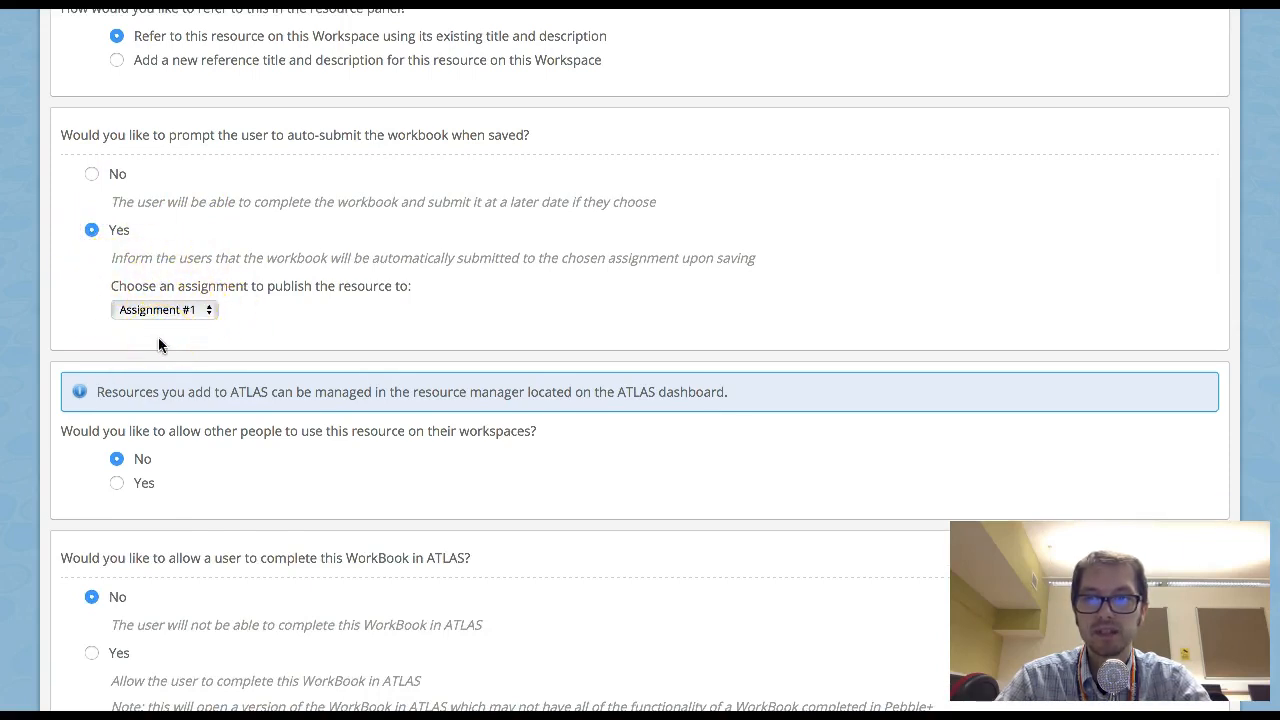
Step: Accept the notice about copying on workspace duplication and finish adding the DA Test 10000 workbook, leaving its sharing and ATLAS completion options at No
scroll(228, 450, down, 2)
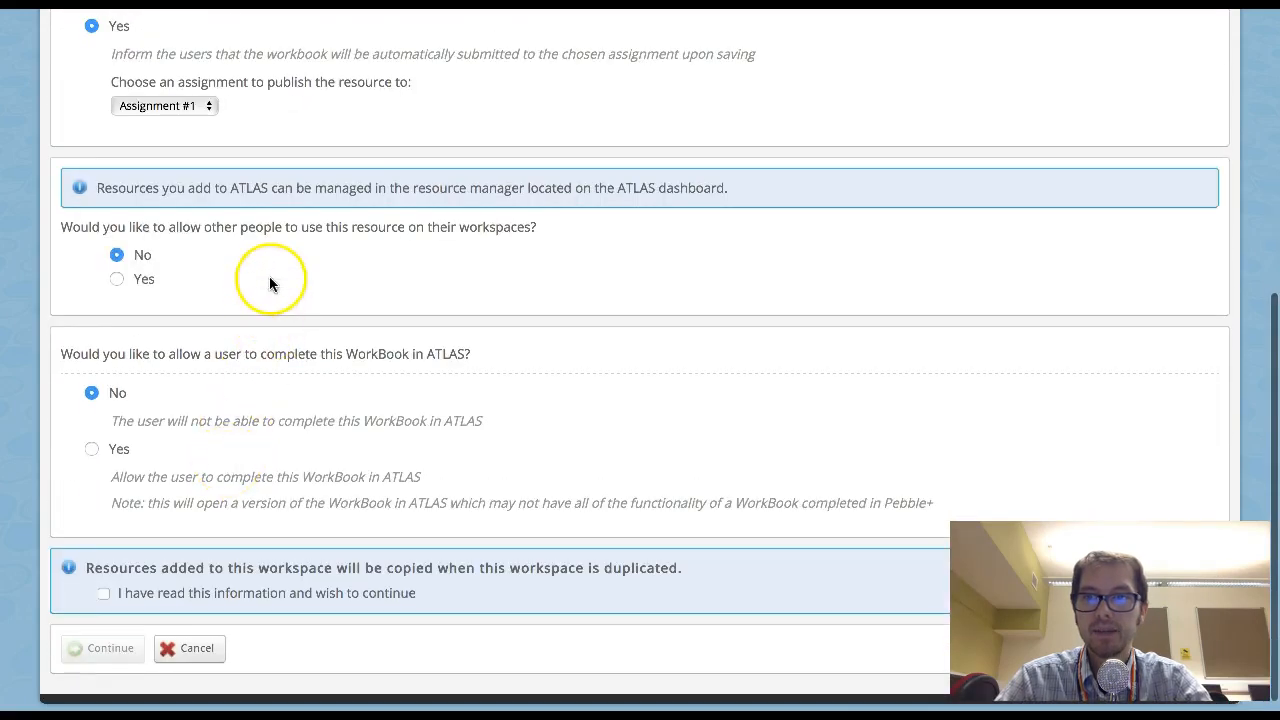
scroll(269, 280, down, 1)
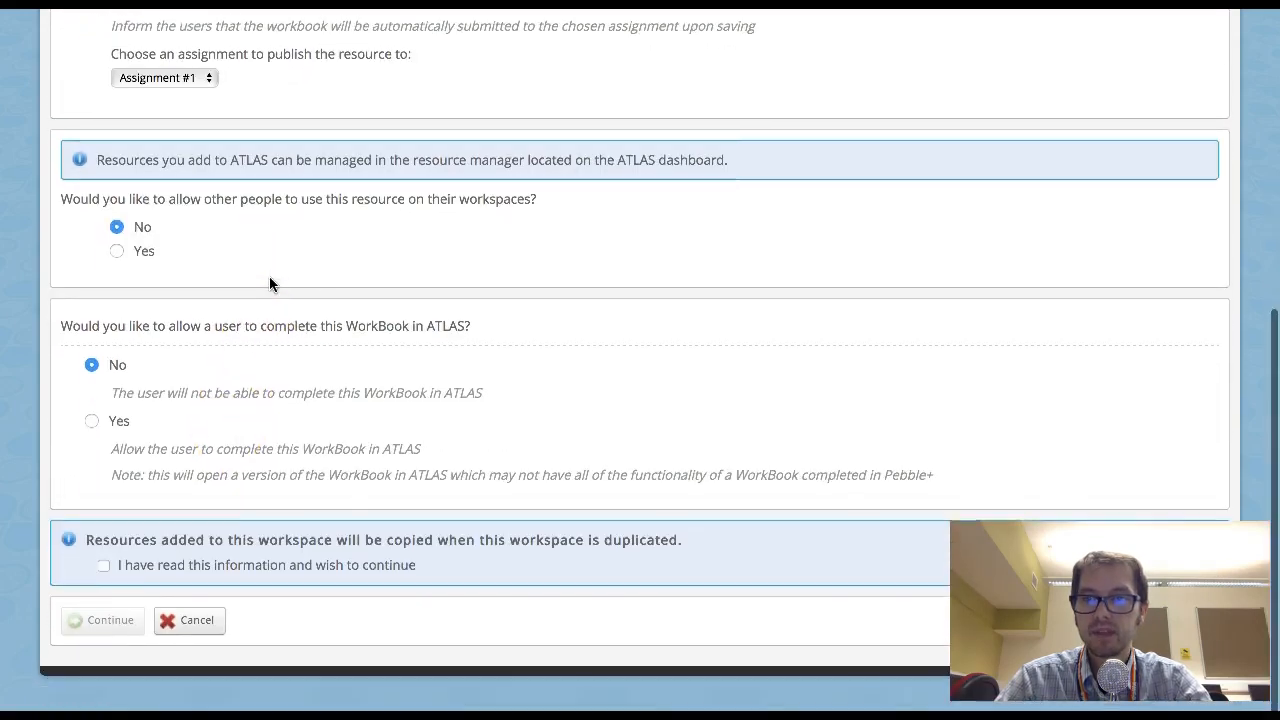
click(103, 568)
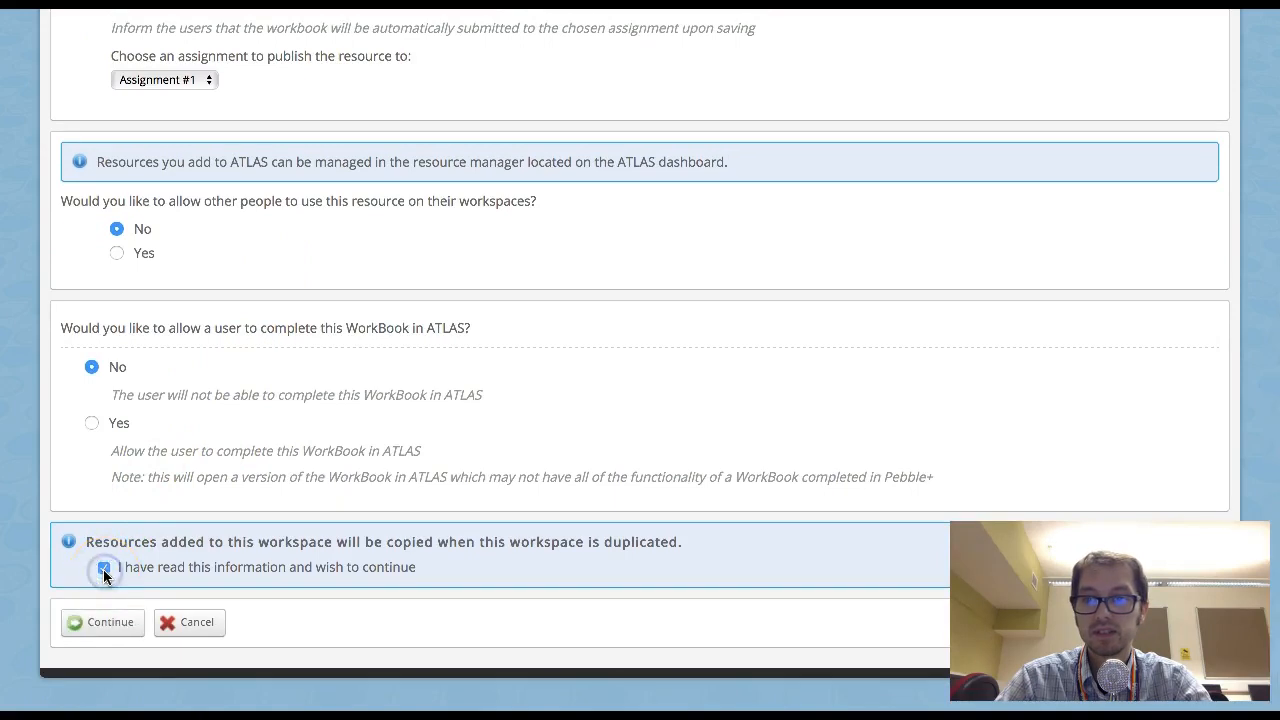
click(109, 624)
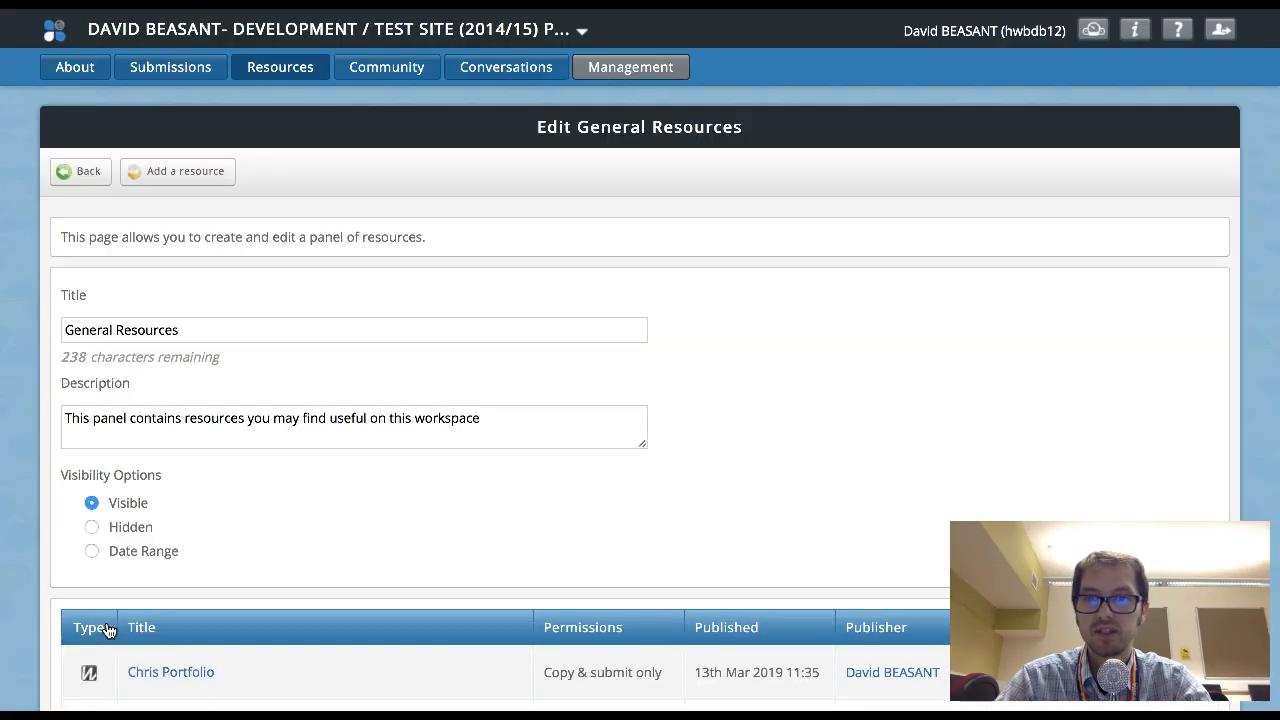
Step: Save the General Resources panel and check the submission option for DA Test 10000 in the resources overview
scroll(107, 629, down, 3)
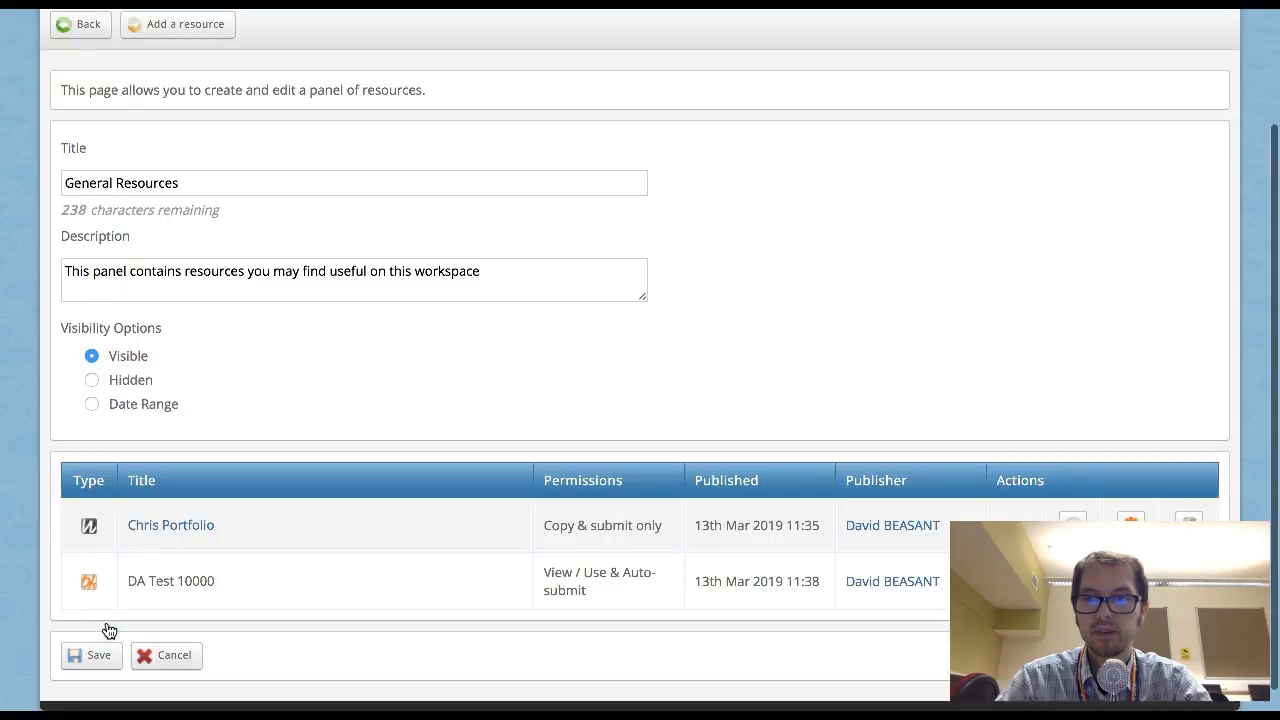
click(96, 626)
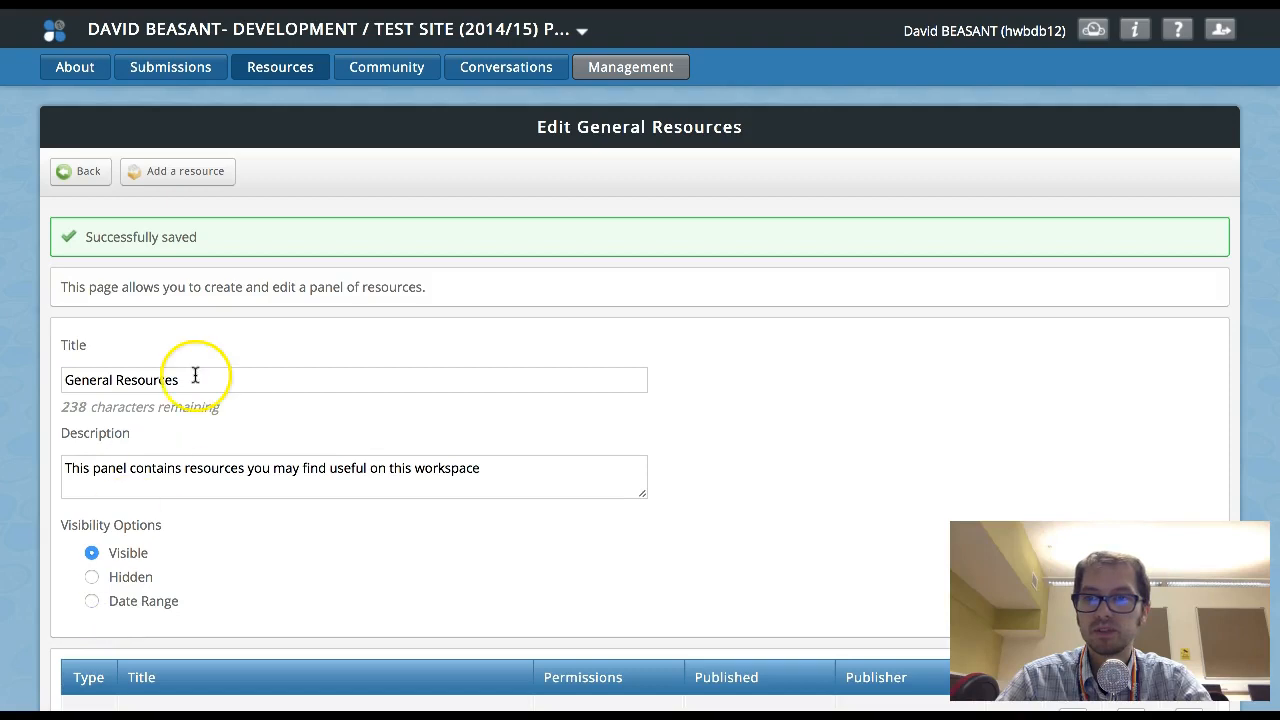
click(292, 80)
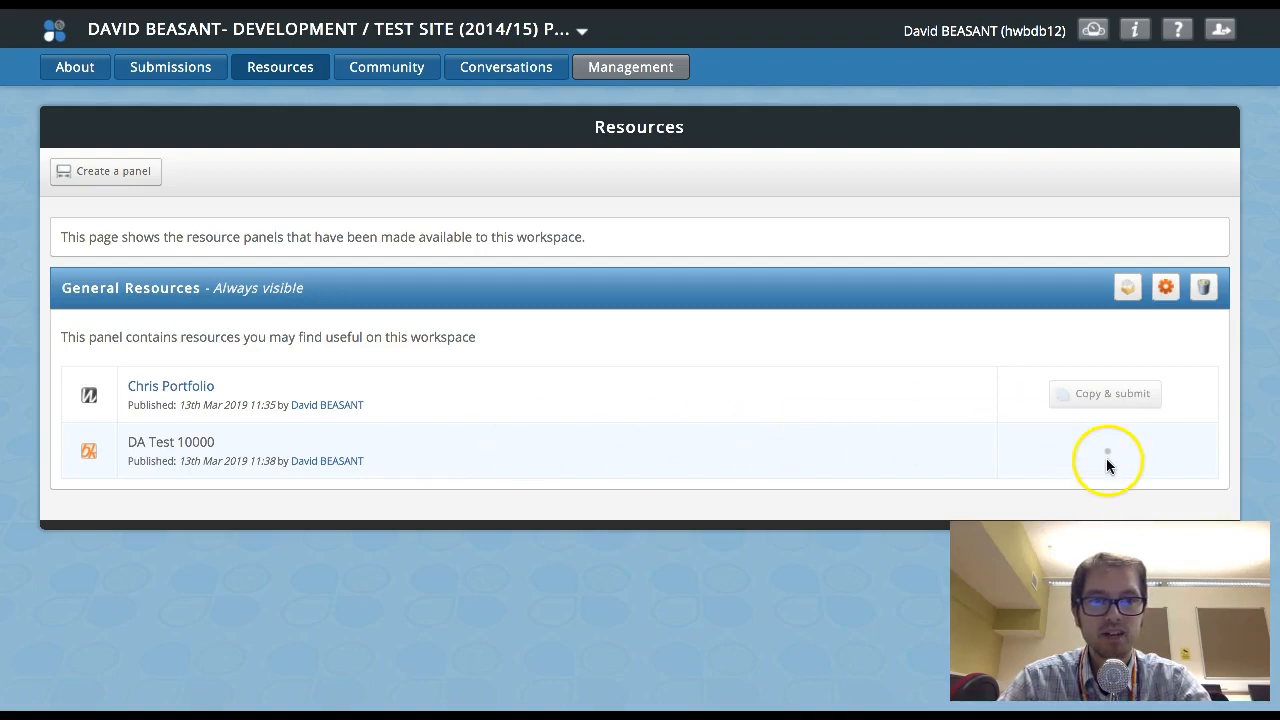
mouse_move(1107, 456)
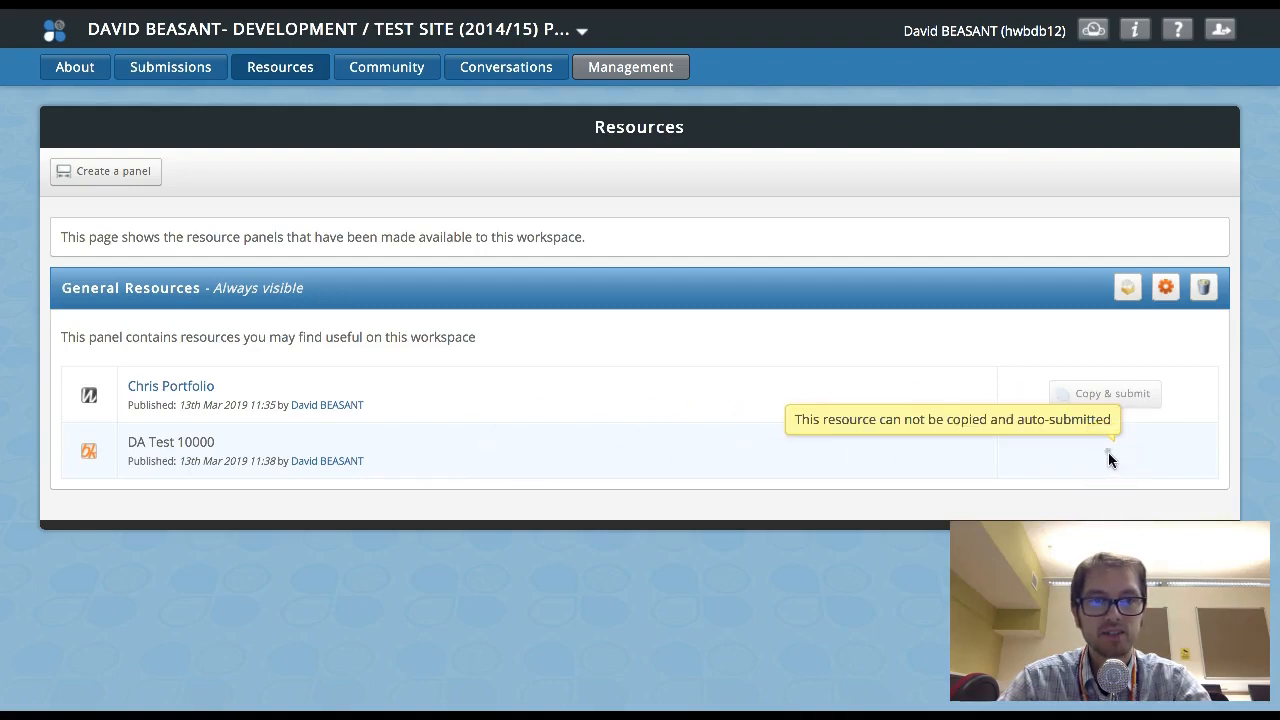